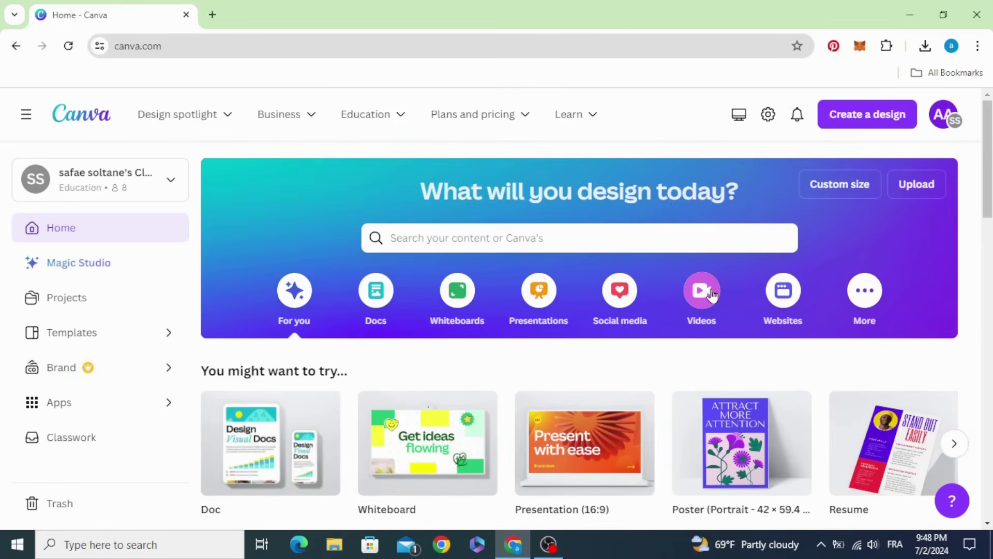
Go to the Videos category and browse the blank 1920×1080 video design options
{"action": "left_click", "coordinate": [713, 294]}
{"action": "scroll", "coordinate": [264, 299], "scroll_direction": "down", "scroll_amount": 3}
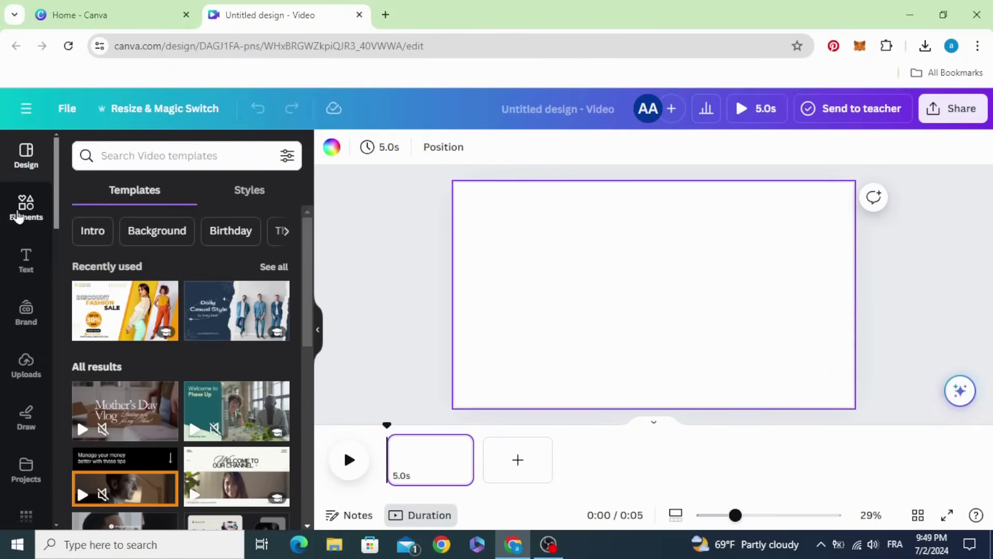
Search Elements for 'gradient background' and show only the video results
{"action": "left_click", "coordinate": [18, 216]}
{"action": "left_click", "coordinate": [163, 160]}
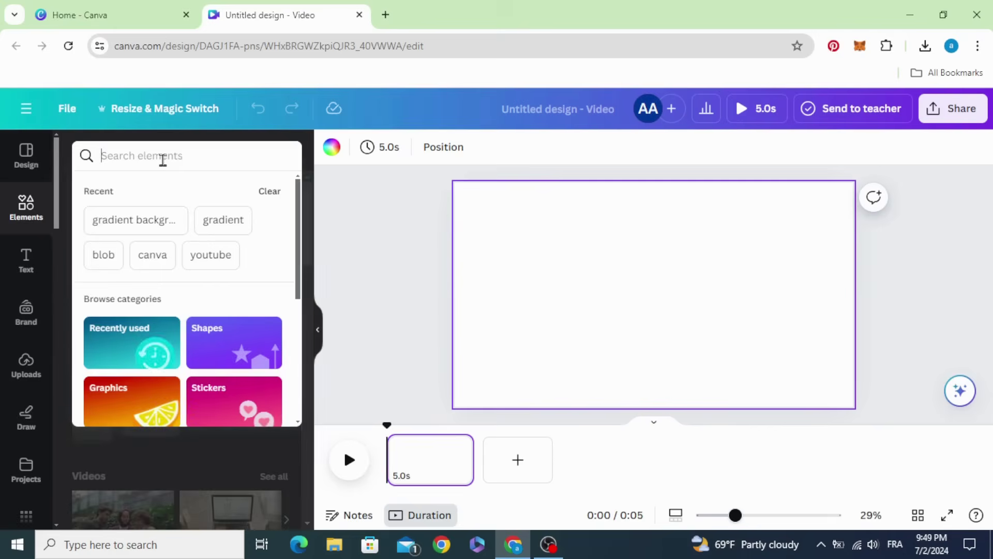
{"action": "type", "text": "gr"}
{"action": "left_click", "coordinate": [170, 219]}
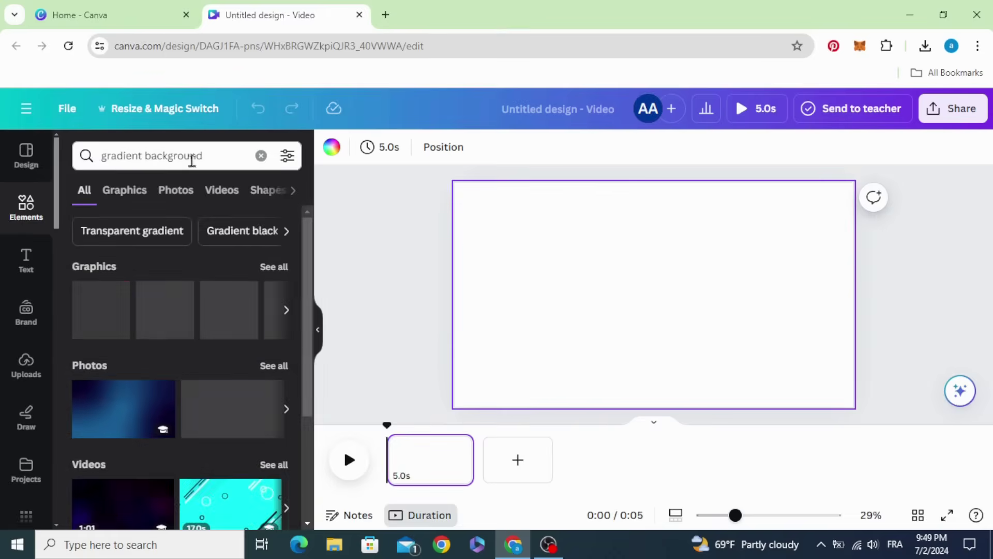
{"action": "left_click", "coordinate": [217, 193]}
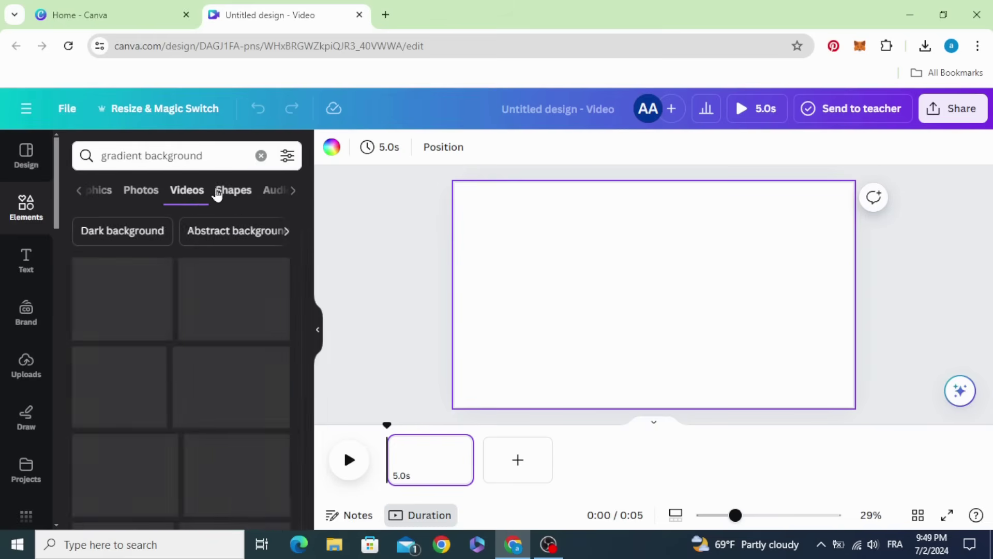
{"action": "scroll", "coordinate": [197, 331], "scroll_direction": "down", "scroll_amount": 5}
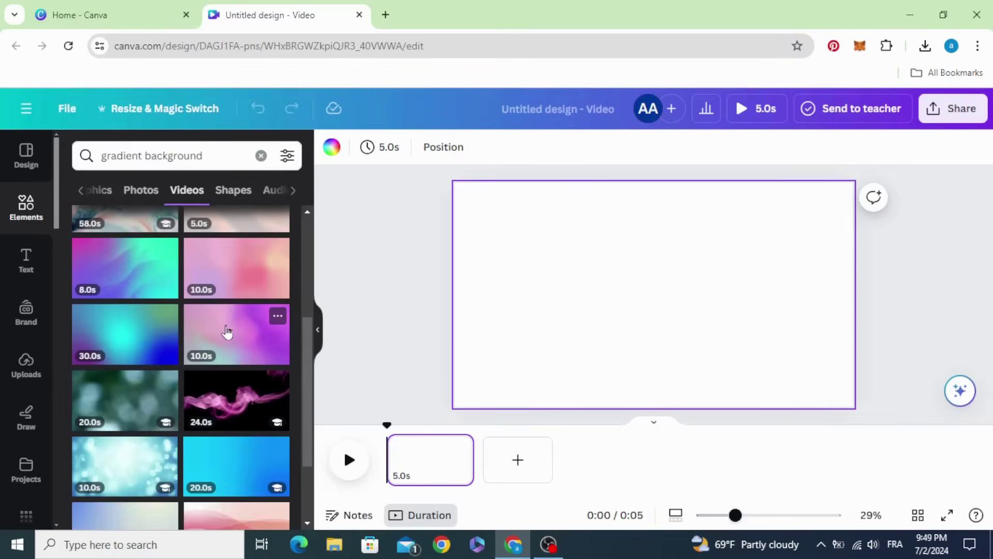
{"action": "scroll", "coordinate": [243, 288], "scroll_direction": "down", "scroll_amount": 8}
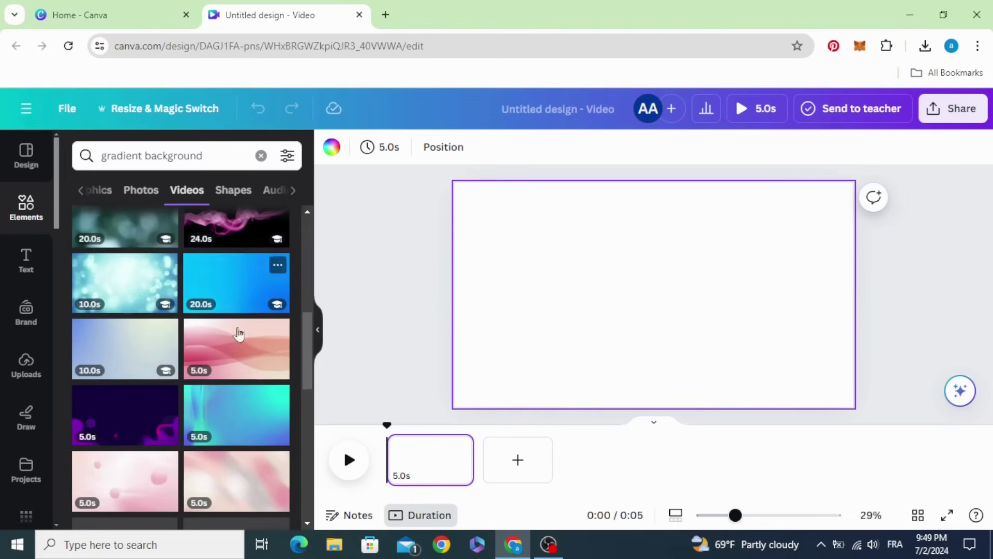
{"action": "scroll", "coordinate": [226, 282], "scroll_direction": "down", "scroll_amount": 8}
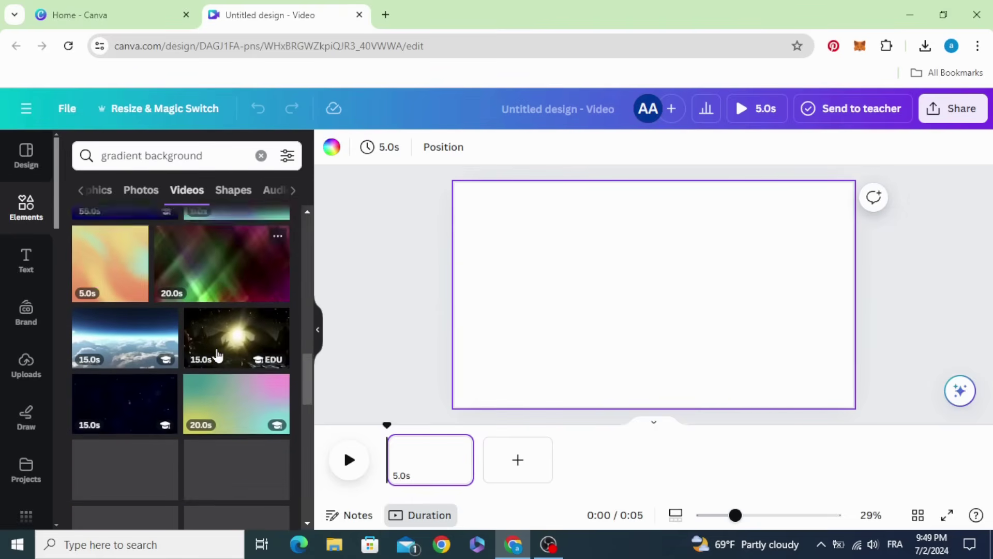
{"action": "scroll", "coordinate": [241, 402], "scroll_direction": "down", "scroll_amount": 6}
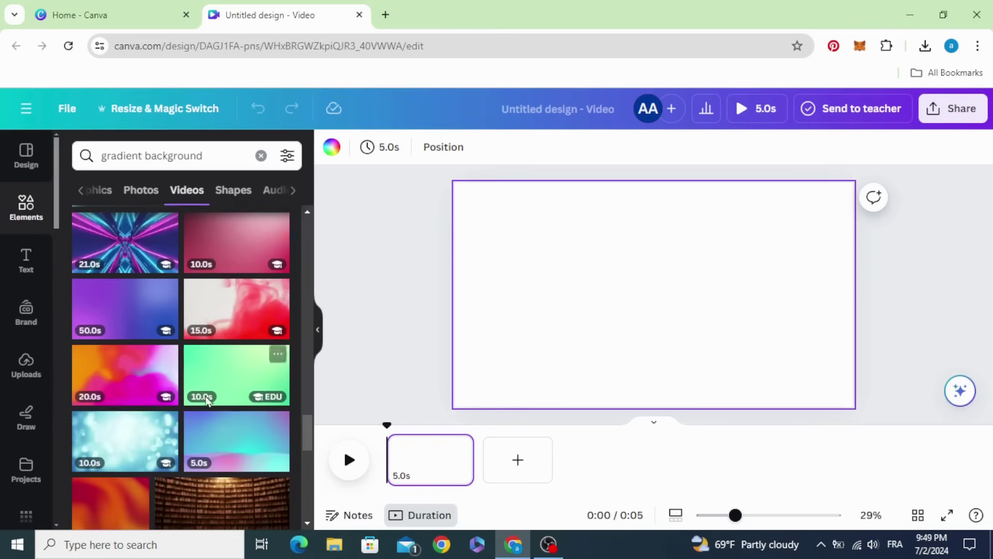
Add the 20.0s pink/orange gradient clip and enlarge it to fill the page
{"action": "left_click", "coordinate": [119, 373]}
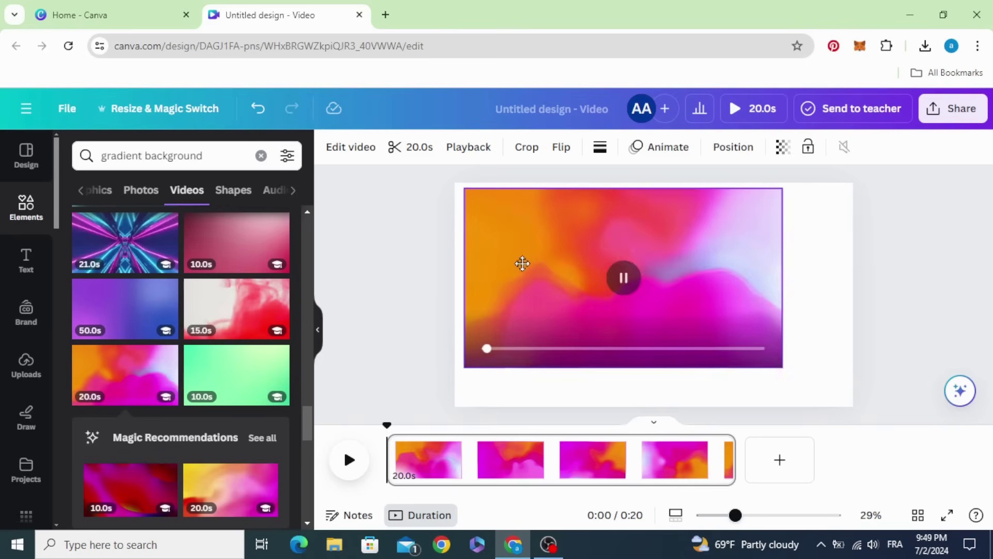
{"action": "left_click", "coordinate": [514, 260]}
{"action": "left_click_drag", "start_coordinate": [772, 361], "coordinate": [859, 399]}
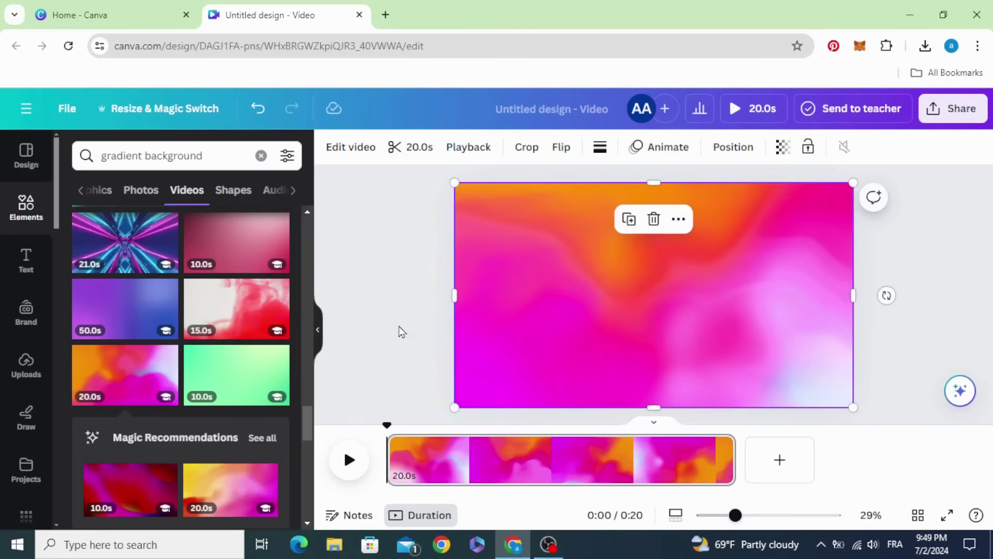
{"action": "left_click", "coordinate": [402, 331]}
{"action": "left_click", "coordinate": [20, 368]}
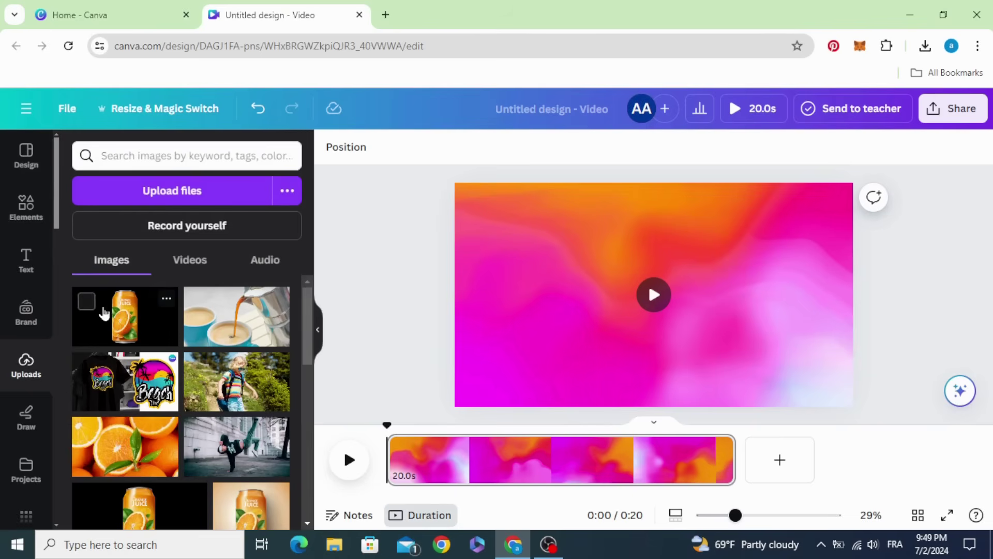
Place the uploaded juice can image, remove its black background with BG Remover, and enlarge it
{"action": "left_click_drag", "start_coordinate": [122, 325], "coordinate": [519, 269]}
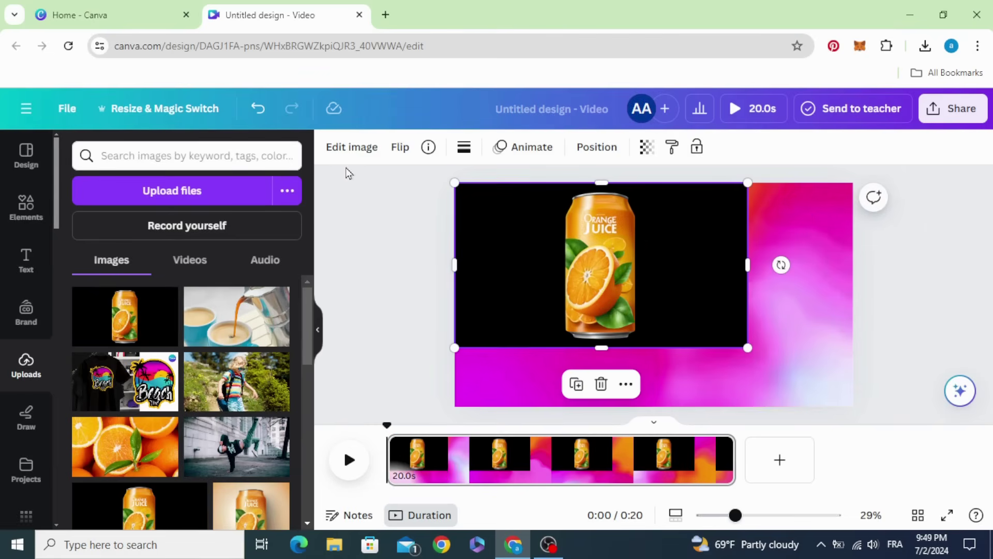
{"action": "left_click", "coordinate": [348, 149]}
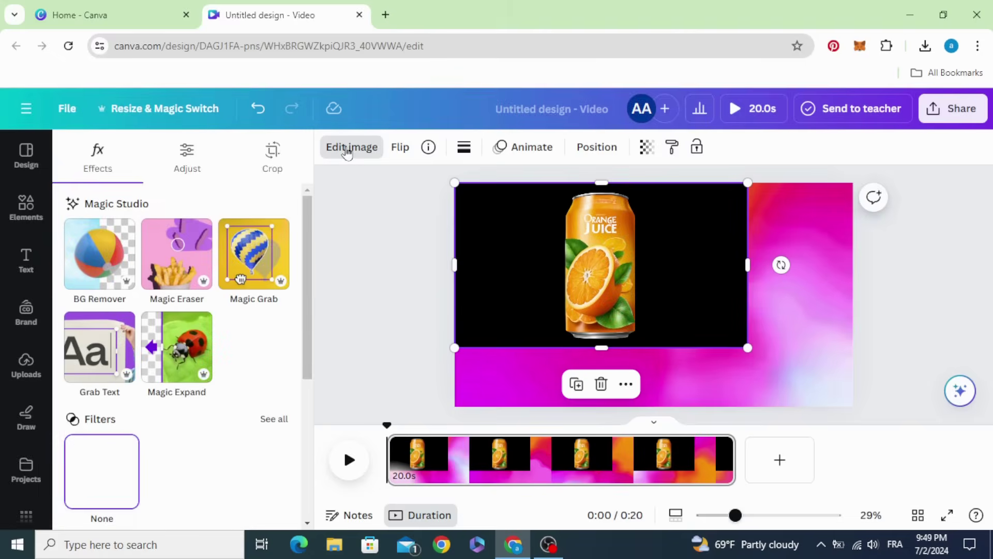
{"action": "left_click", "coordinate": [107, 251]}
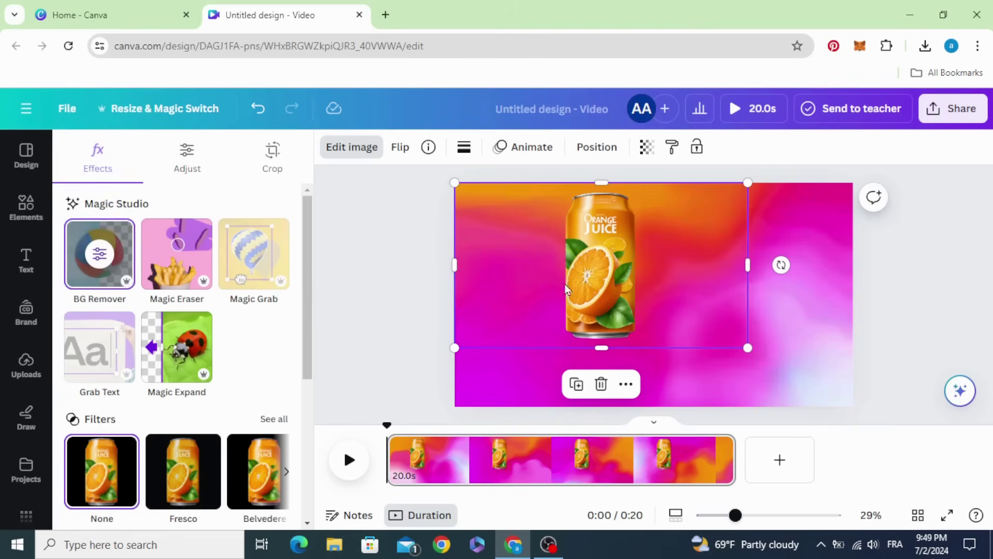
{"action": "left_click_drag", "start_coordinate": [747, 351], "coordinate": [863, 412]}
Give the juice can a Glow shadow
{"action": "scroll", "coordinate": [103, 362], "scroll_direction": "down", "scroll_amount": 4}
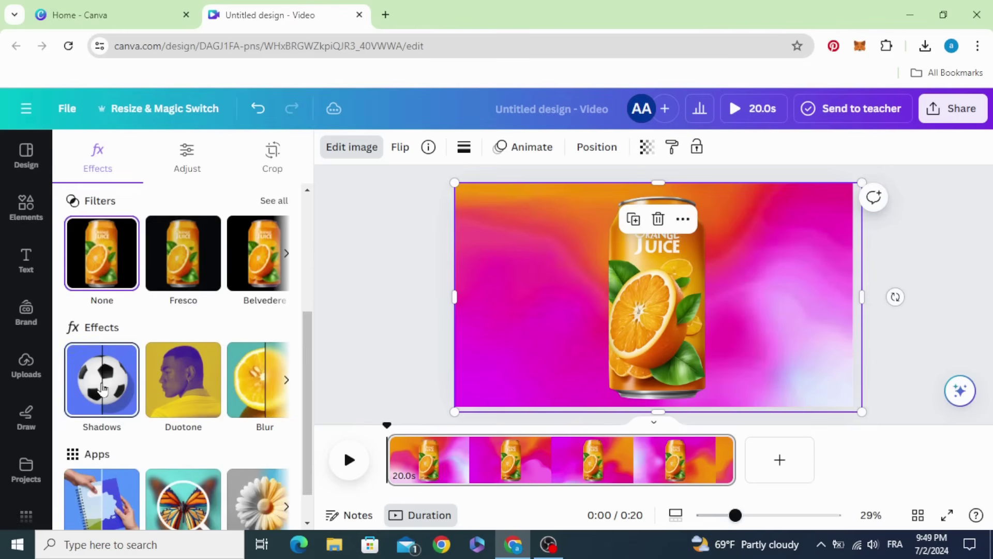
{"action": "left_click", "coordinate": [106, 380]}
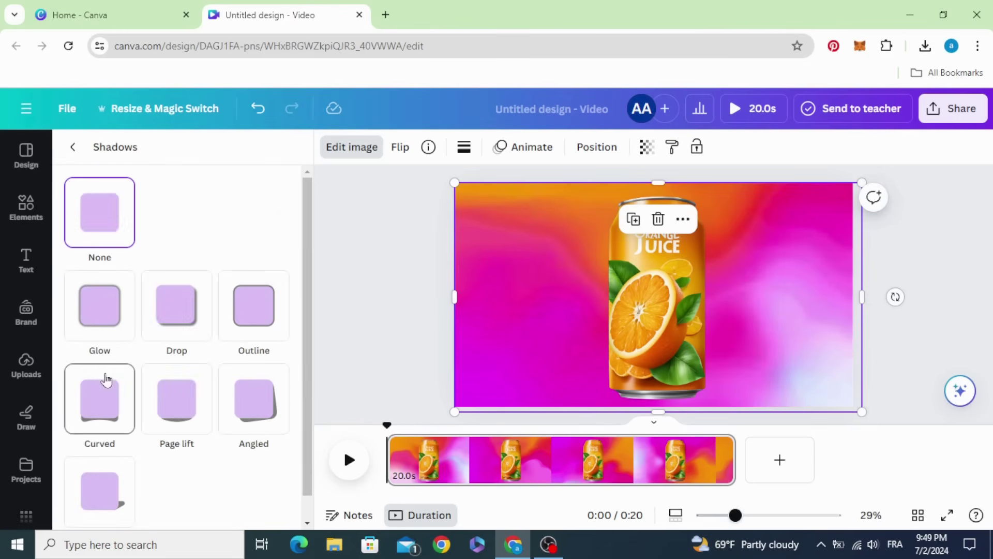
{"action": "left_click", "coordinate": [102, 303]}
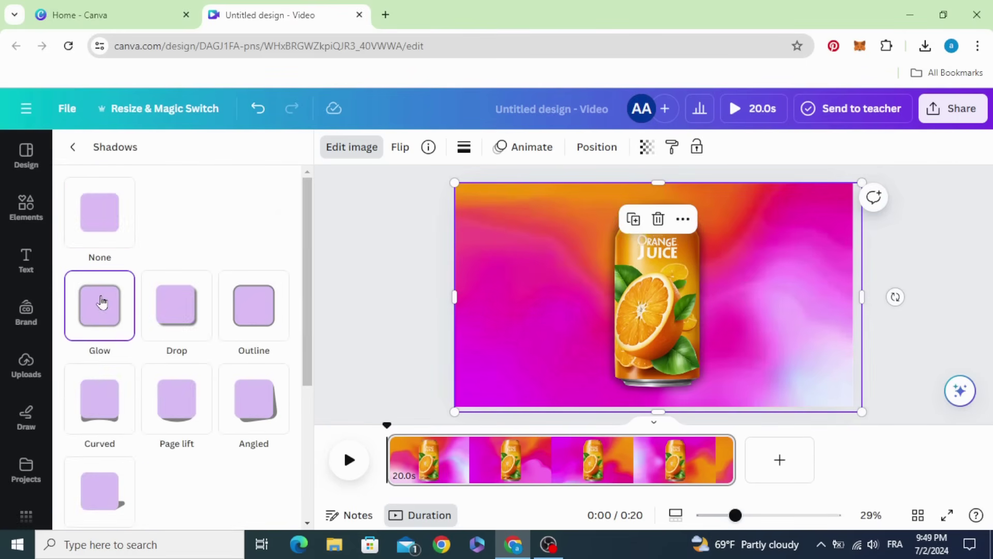
Search Elements for 'blob' and show only Graphics results
{"action": "left_click", "coordinate": [408, 331]}
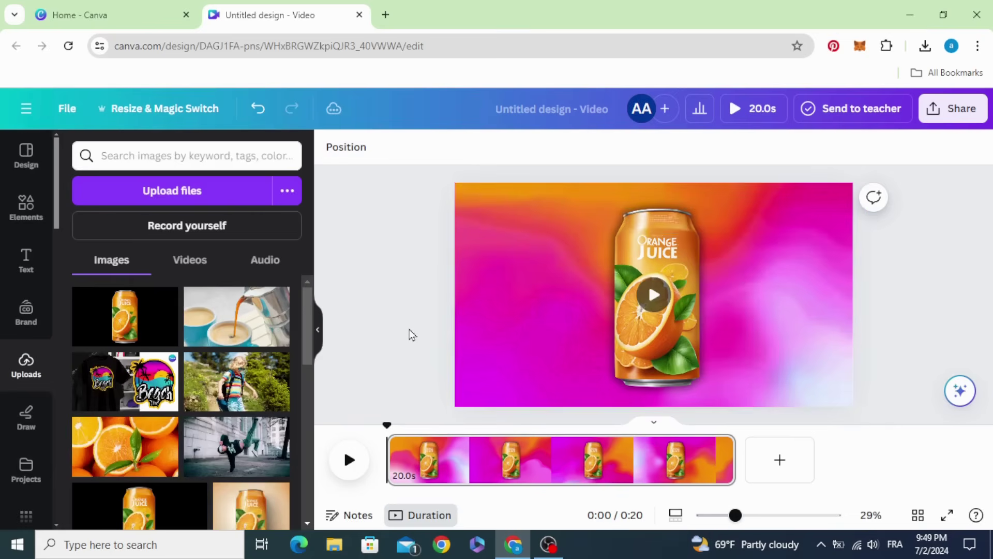
{"action": "left_click", "coordinate": [536, 327]}
{"action": "left_click", "coordinate": [29, 211]}
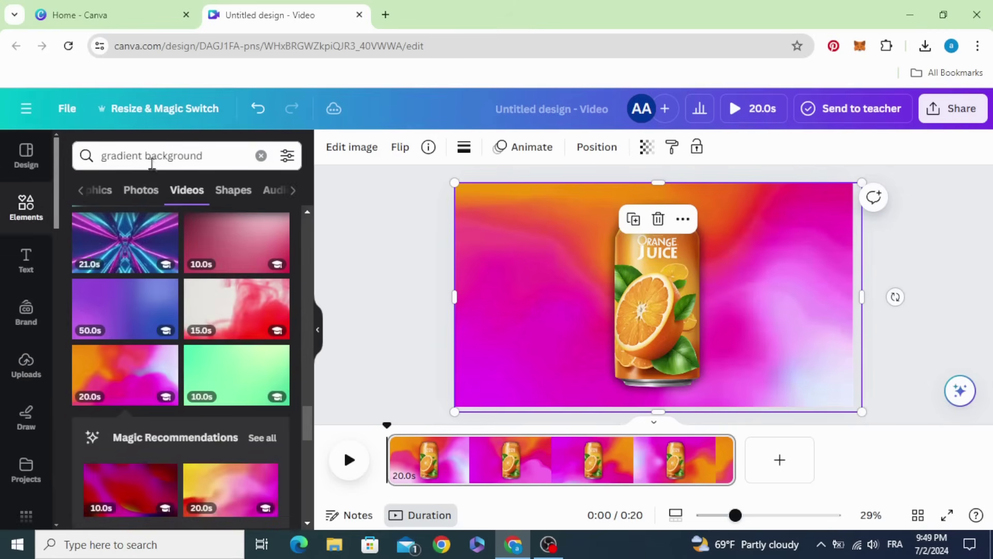
{"action": "left_click", "coordinate": [260, 155]}
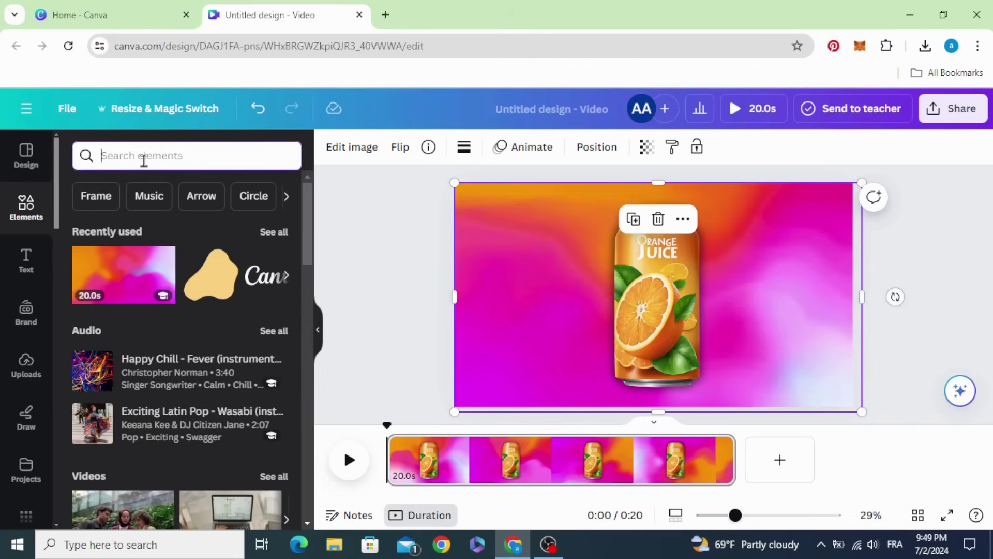
{"action": "type", "text": "blob"}
{"action": "key", "text": "Return"}
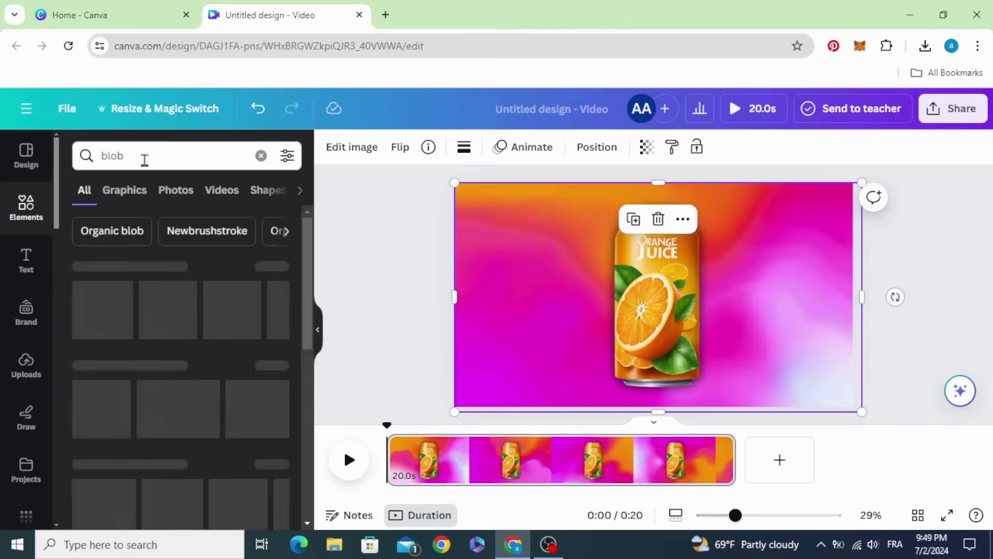
{"action": "left_click", "coordinate": [124, 191]}
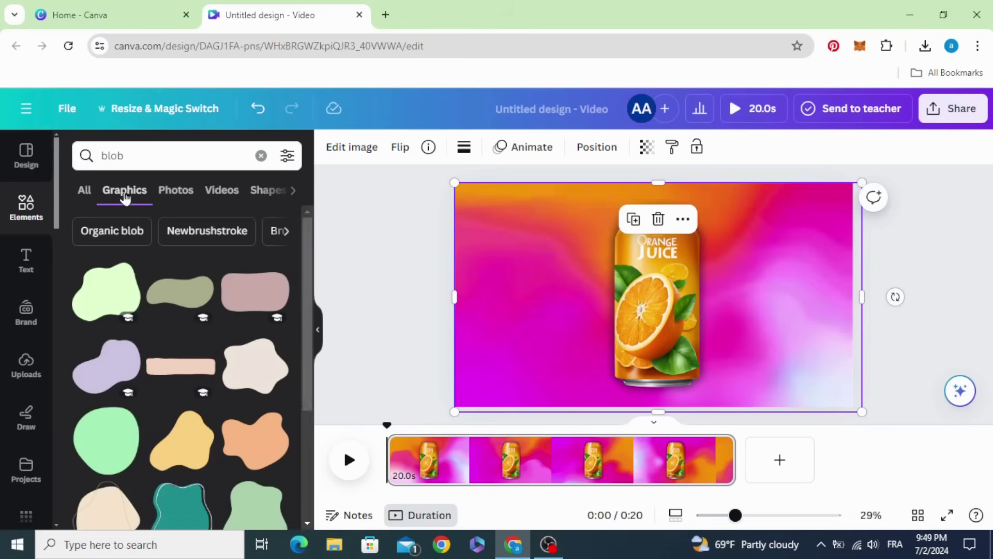
Add the light-green blob and enlarge it toward the top right
{"action": "scroll", "coordinate": [104, 352], "scroll_direction": "down", "scroll_amount": 5}
{"action": "scroll", "coordinate": [93, 382], "scroll_direction": "up", "scroll_amount": 2}
{"action": "scroll", "coordinate": [156, 352], "scroll_direction": "up", "scroll_amount": 2}
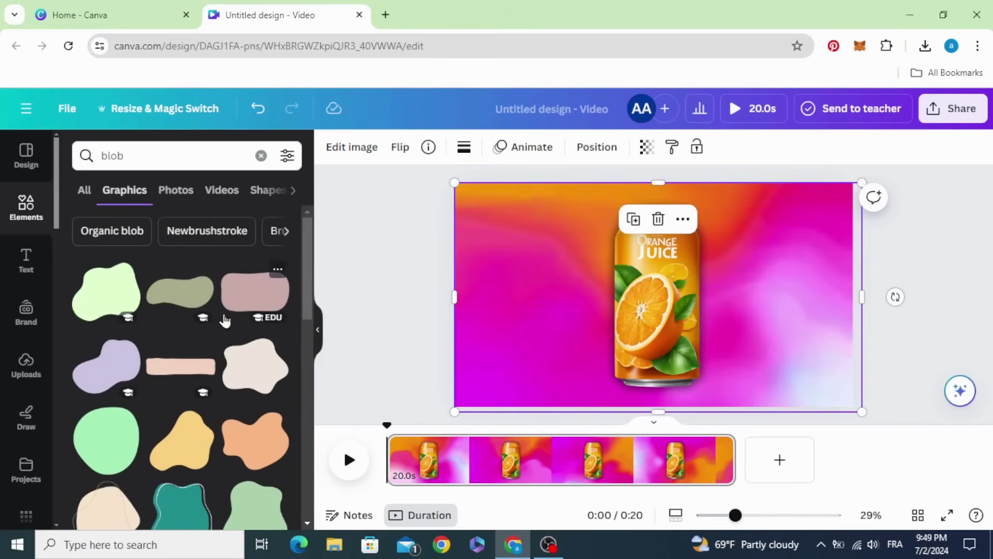
{"action": "left_click", "coordinate": [101, 286]}
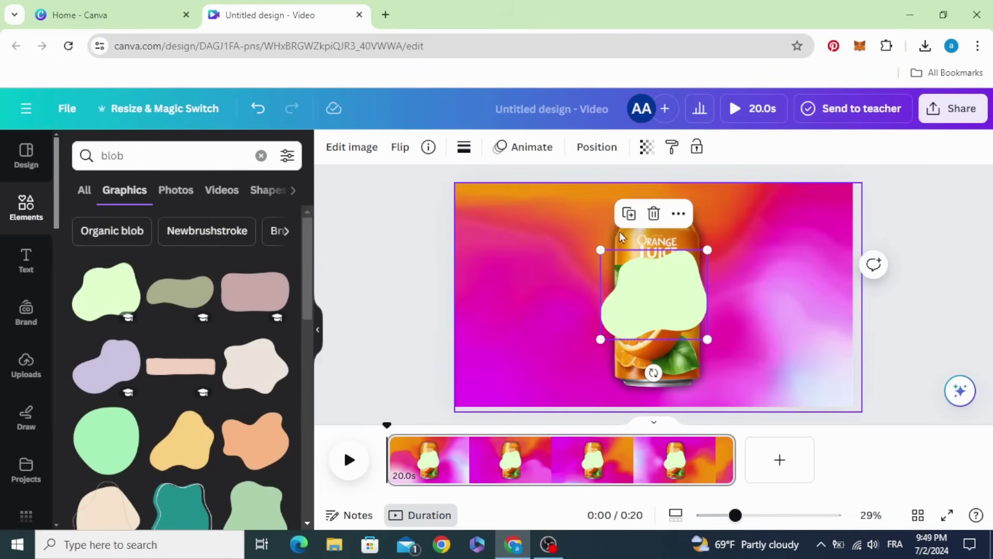
{"action": "left_click_drag", "start_coordinate": [711, 249], "coordinate": [841, 165]}
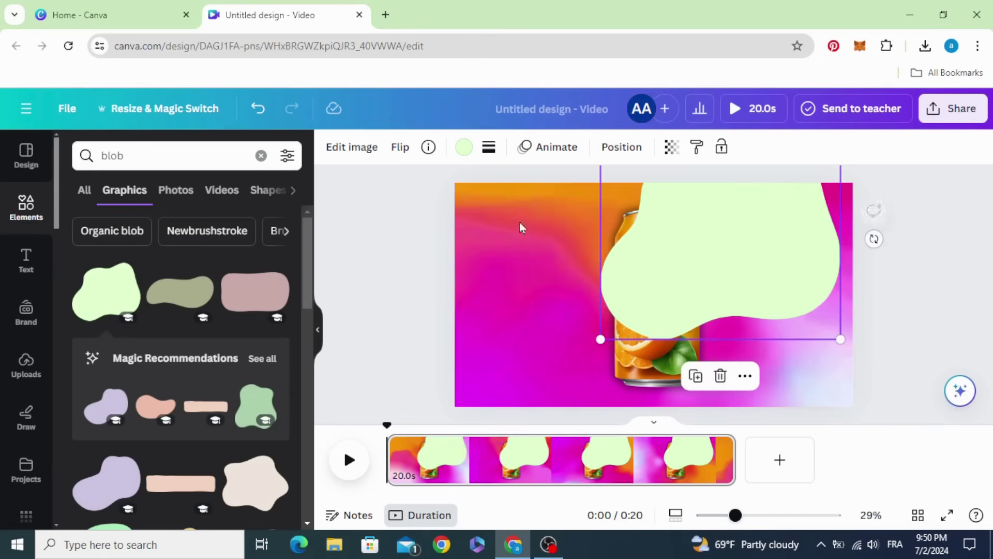
Make the blob white, enlarge it, and tilt it about 28 degrees
{"action": "left_click", "coordinate": [463, 147]}
{"action": "left_click", "coordinate": [158, 242]}
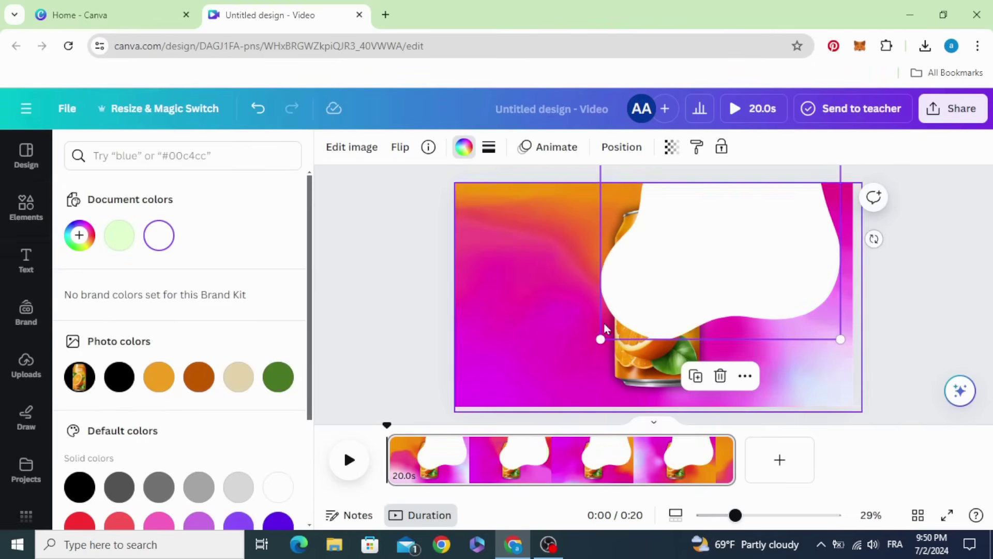
{"action": "left_click_drag", "start_coordinate": [601, 339], "coordinate": [405, 375]}
{"action": "left_click_drag", "start_coordinate": [511, 231], "coordinate": [496, 142]}
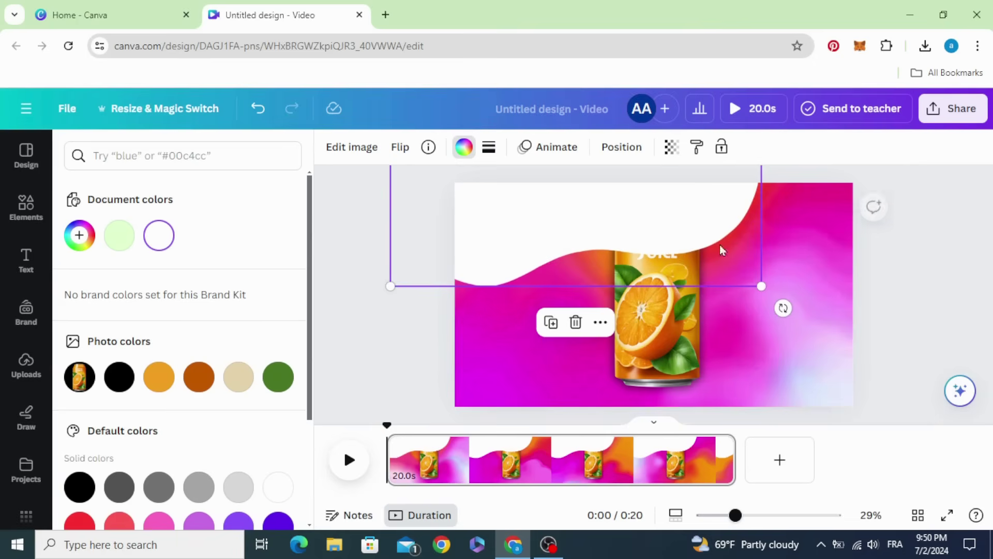
{"action": "left_click_drag", "start_coordinate": [761, 287], "coordinate": [665, 399]}
{"action": "left_click_drag", "start_coordinate": [627, 264], "coordinate": [704, 263]}
{"action": "left_click", "coordinate": [622, 263]}
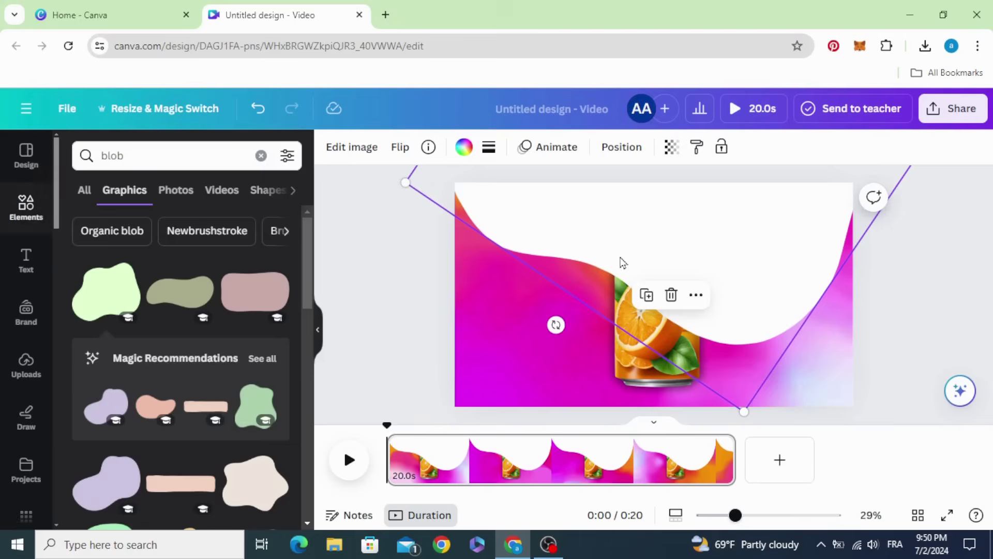
Duplicate the white blob, then resize, rotate about 45 degrees and reposition the copy
{"action": "left_click", "coordinate": [643, 304]}
{"action": "left_click_drag", "start_coordinate": [638, 243], "coordinate": [730, 299]}
{"action": "left_click_drag", "start_coordinate": [946, 275], "coordinate": [726, 295]}
{"action": "left_click_drag", "start_coordinate": [576, 435], "coordinate": [380, 311]}
{"action": "left_click_drag", "start_coordinate": [569, 357], "coordinate": [643, 390]}
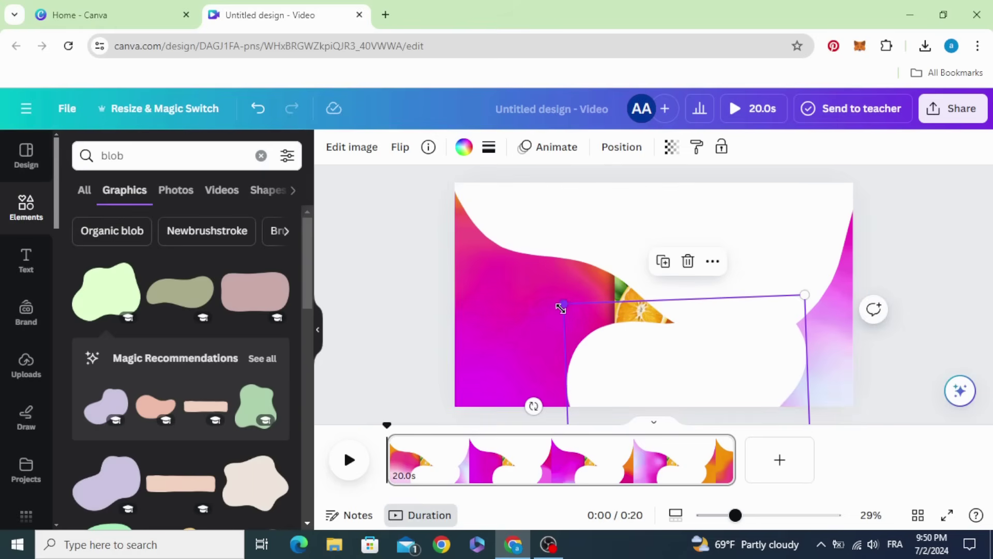
{"action": "left_click_drag", "start_coordinate": [564, 305], "coordinate": [405, 284]}
{"action": "left_click_drag", "start_coordinate": [609, 322], "coordinate": [673, 373]}
{"action": "left_click_drag", "start_coordinate": [527, 271], "coordinate": [531, 215]}
Send the white blob backward, behind the juice can, using Layer > Send backward
{"action": "right_click", "coordinate": [524, 217]}
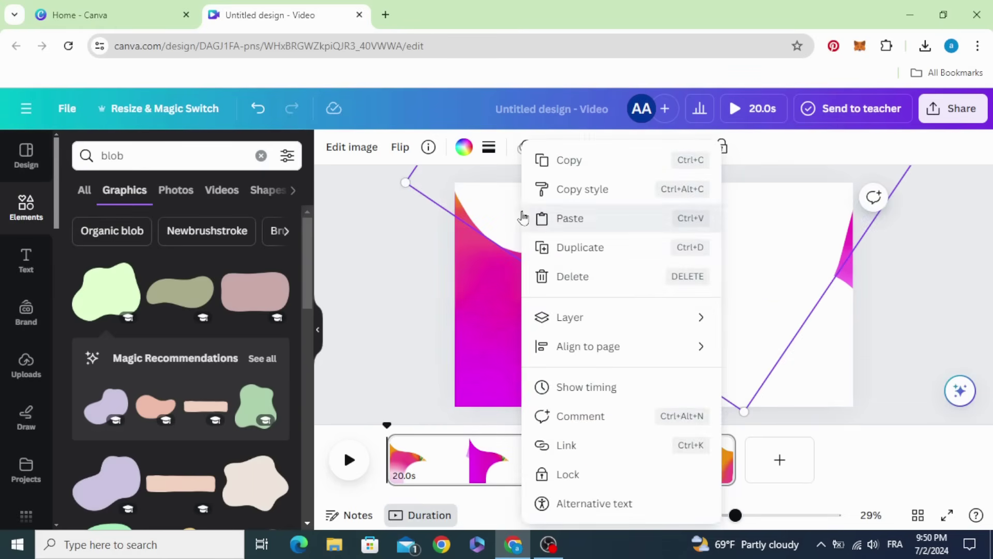
{"action": "mouse_move", "coordinate": [692, 322]}
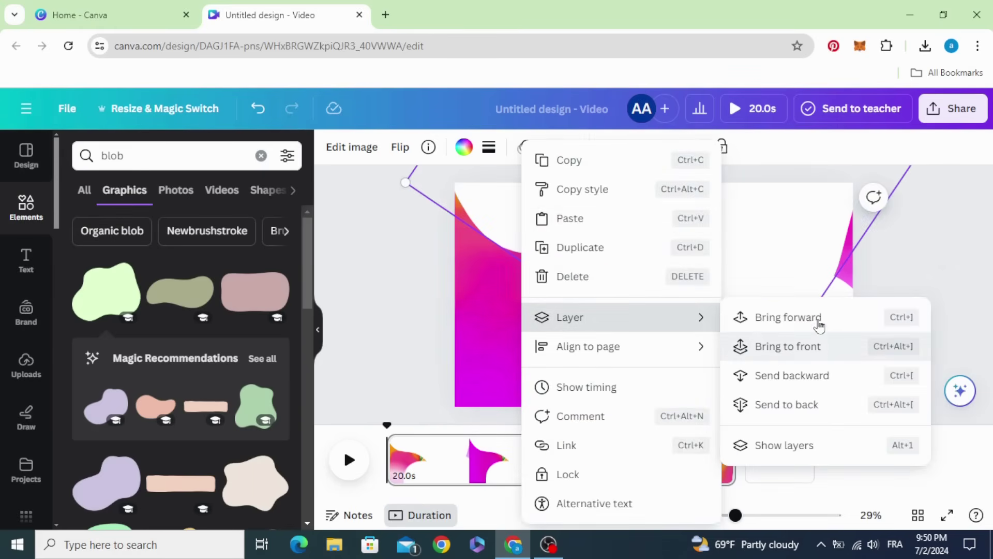
{"action": "left_click", "coordinate": [820, 380]}
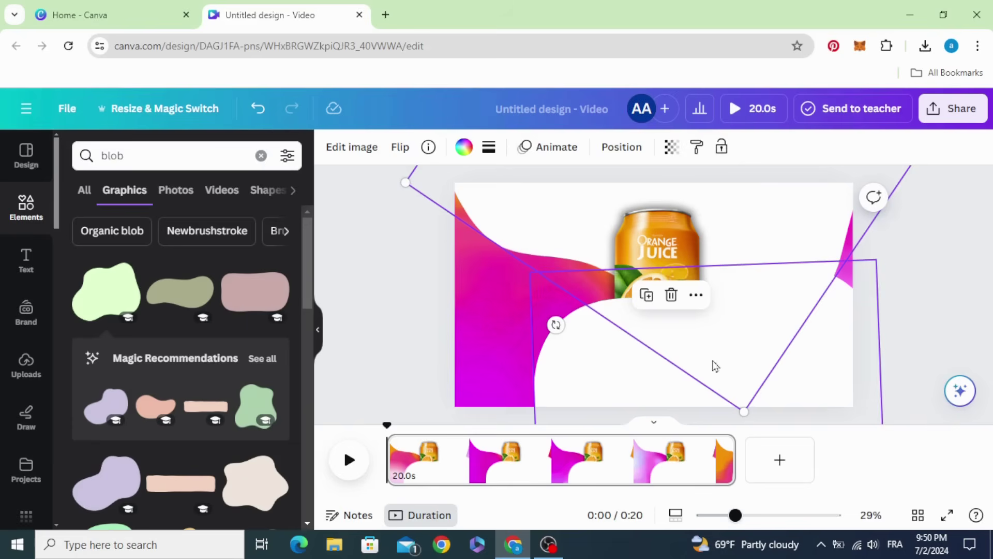
{"action": "left_click", "coordinate": [410, 284]}
Enlarge, lower and rotate the white blob, stretching it to the page's left edge
{"action": "left_click", "coordinate": [597, 343]}
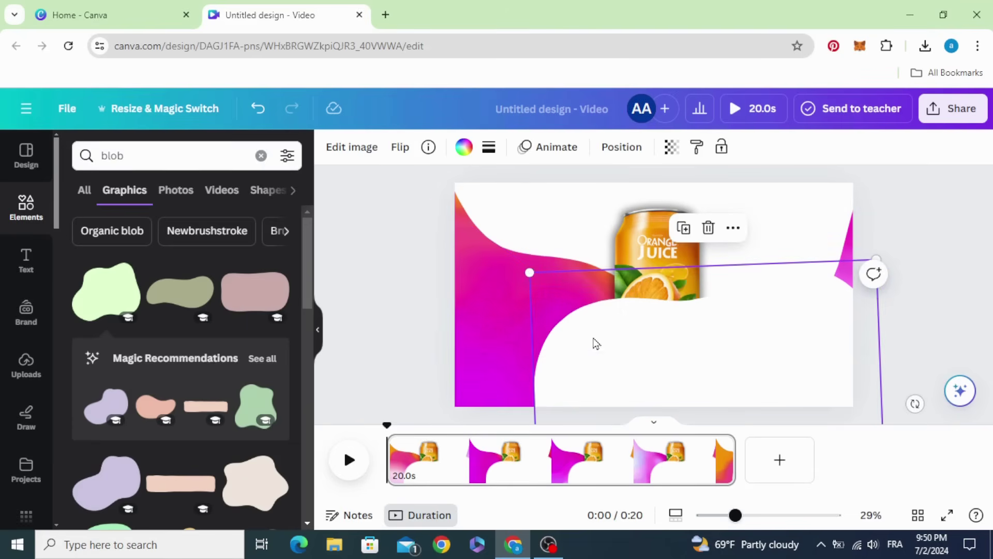
{"action": "left_click_drag", "start_coordinate": [531, 275], "coordinate": [445, 202]}
{"action": "left_click_drag", "start_coordinate": [483, 288], "coordinate": [547, 386]}
{"action": "left_click_drag", "start_coordinate": [466, 284], "coordinate": [404, 337]}
{"action": "left_click_drag", "start_coordinate": [661, 348], "coordinate": [647, 373]}
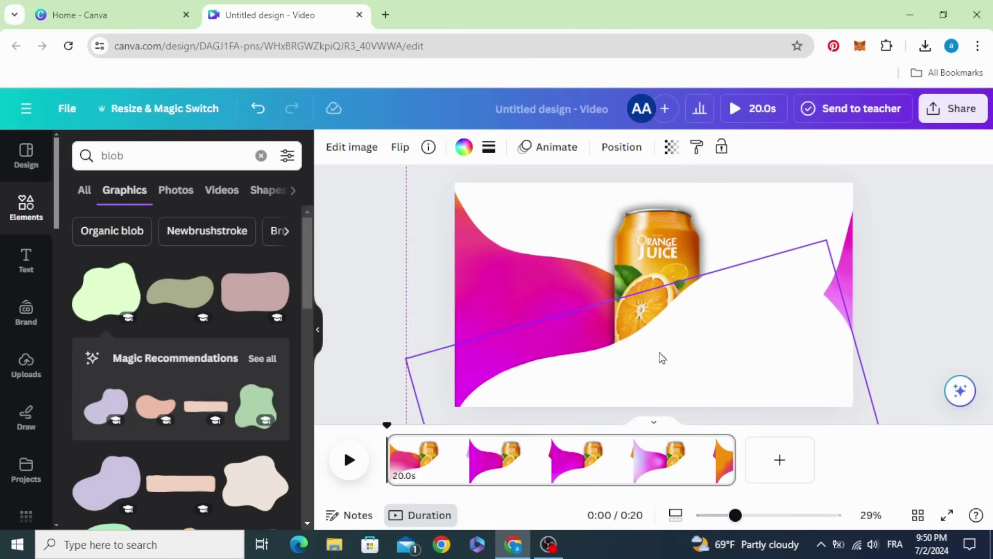
{"action": "left_click_drag", "start_coordinate": [827, 240], "coordinate": [850, 204]}
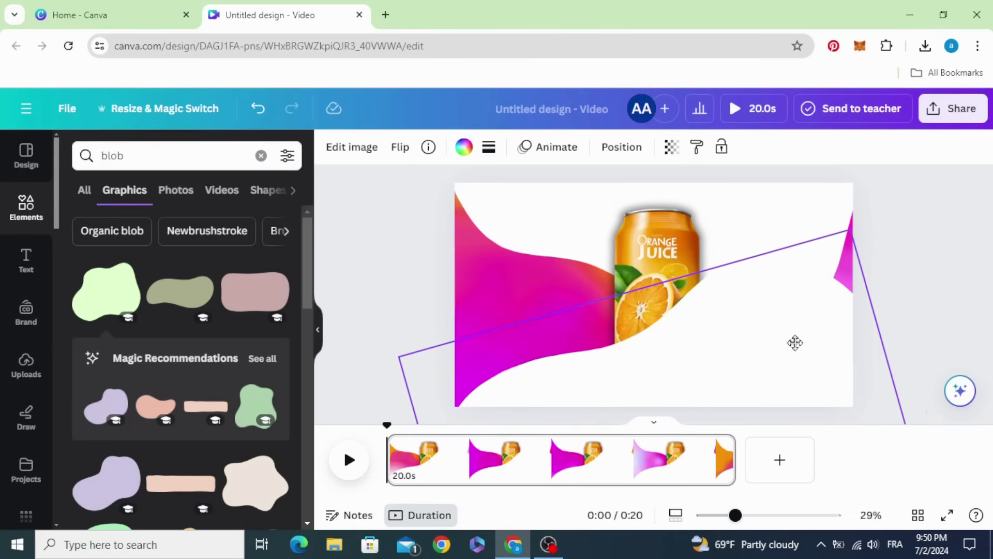
Move the juice image down and adjust the rotated white blobs, leaving only a left gradient wave
{"action": "left_click", "coordinate": [556, 211]}
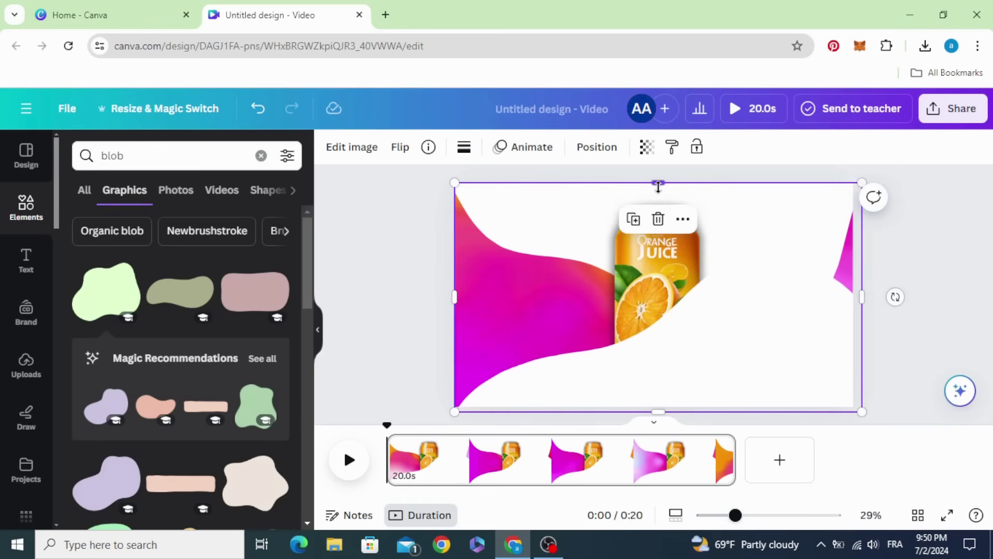
{"action": "left_click_drag", "start_coordinate": [650, 327], "coordinate": [654, 347]}
{"action": "left_click", "coordinate": [544, 197]}
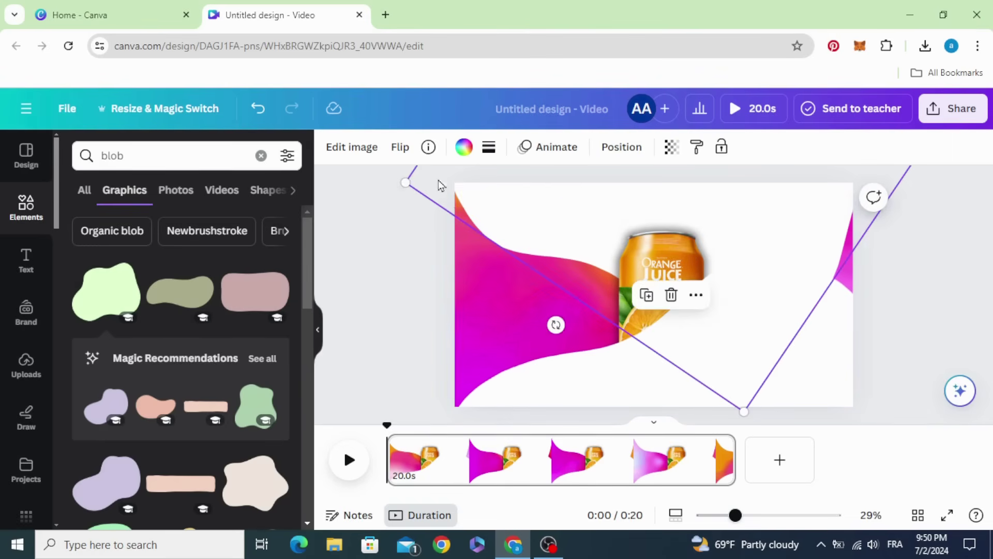
{"action": "left_click_drag", "start_coordinate": [401, 179], "coordinate": [361, 176]}
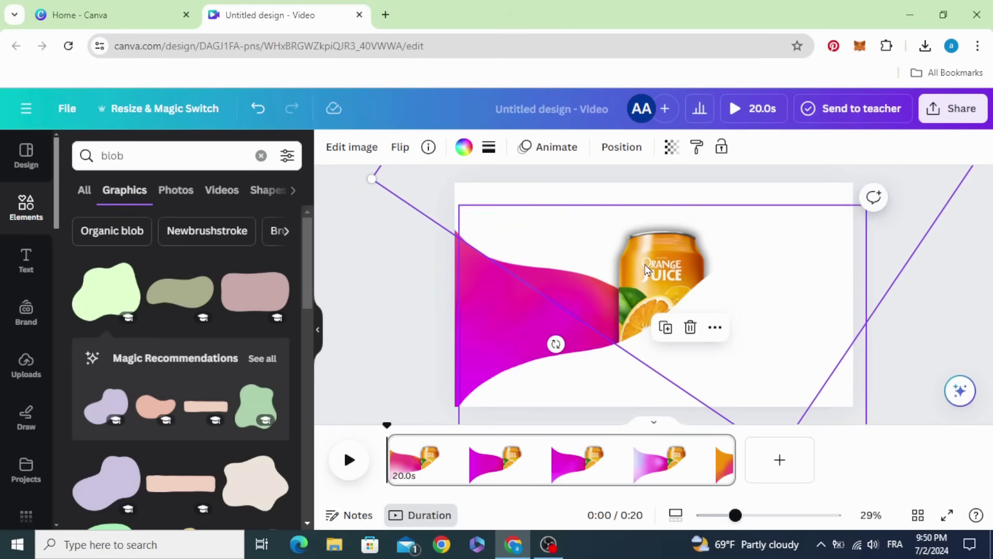
{"action": "left_click", "coordinate": [619, 284]}
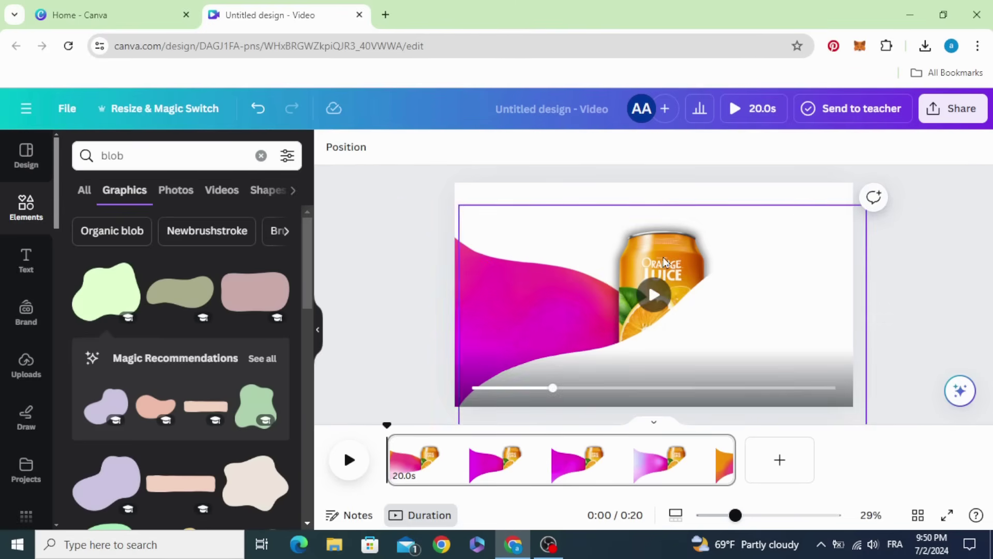
{"action": "left_click_drag", "start_coordinate": [663, 257], "coordinate": [655, 348]}
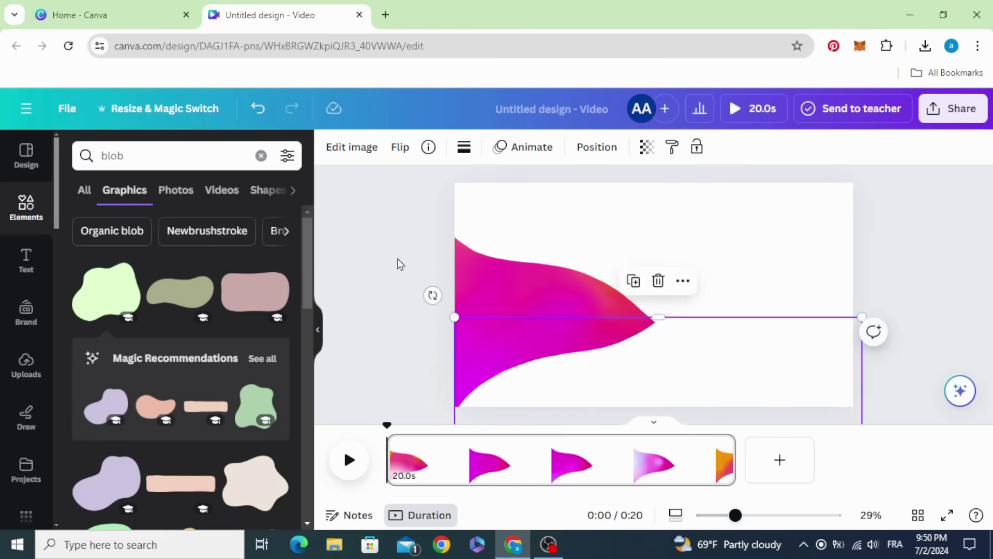
{"action": "left_click", "coordinate": [543, 235]}
{"action": "left_click_drag", "start_coordinate": [543, 235], "coordinate": [555, 195]}
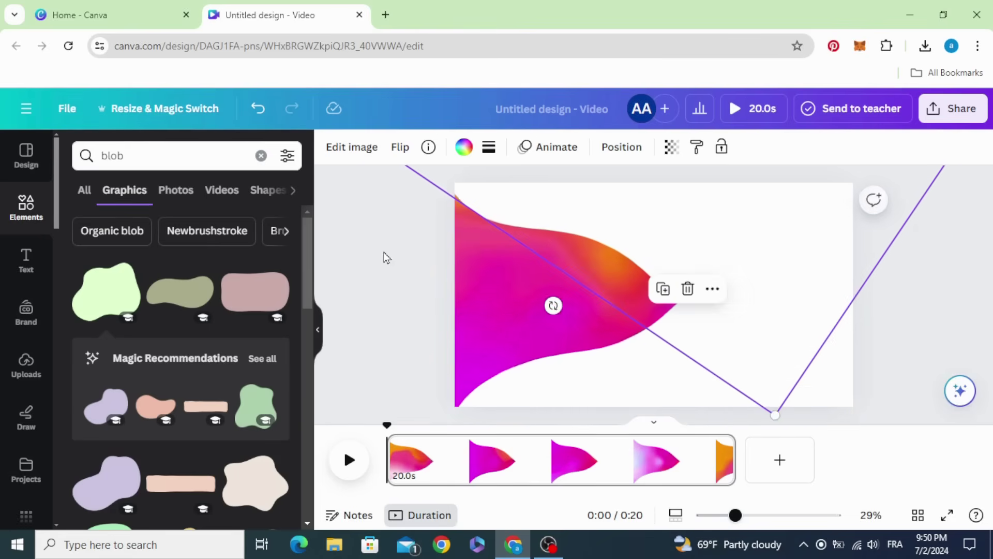
{"action": "left_click", "coordinate": [360, 265]}
Add a heading on the gradient wave's left side and type ORANGE JUICE
{"action": "left_click", "coordinate": [11, 263]}
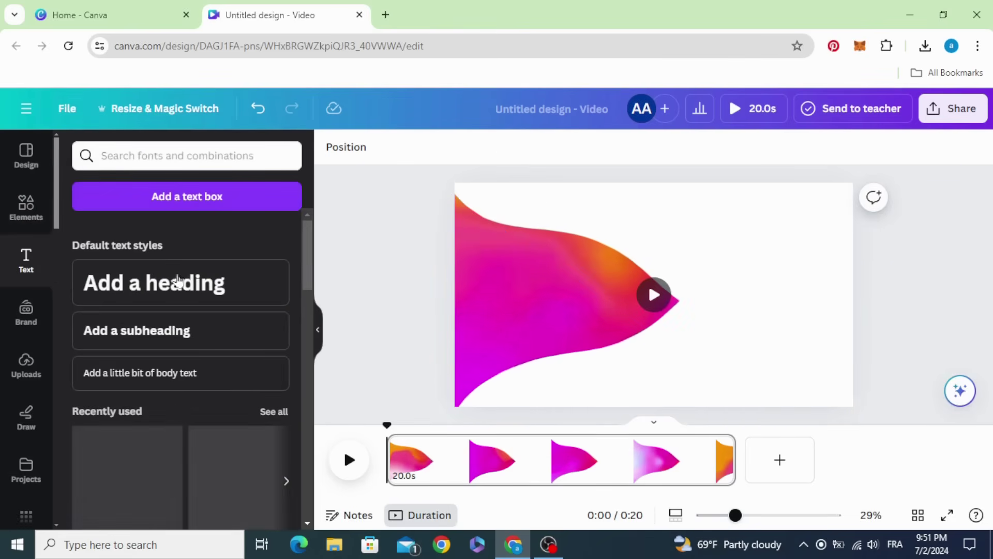
{"action": "left_click", "coordinate": [200, 284]}
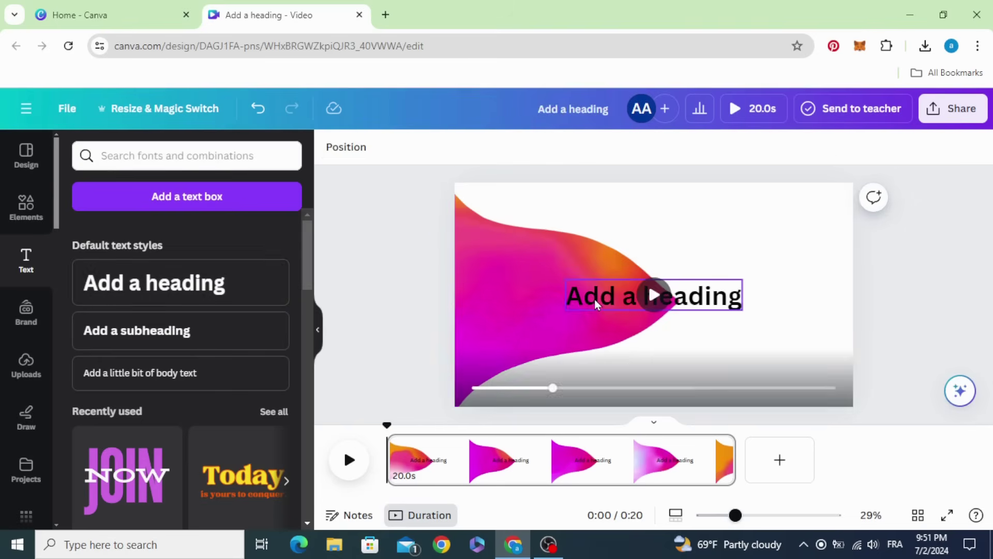
{"action": "left_click_drag", "start_coordinate": [594, 299], "coordinate": [485, 267]}
{"action": "double_click", "coordinate": [485, 266]}
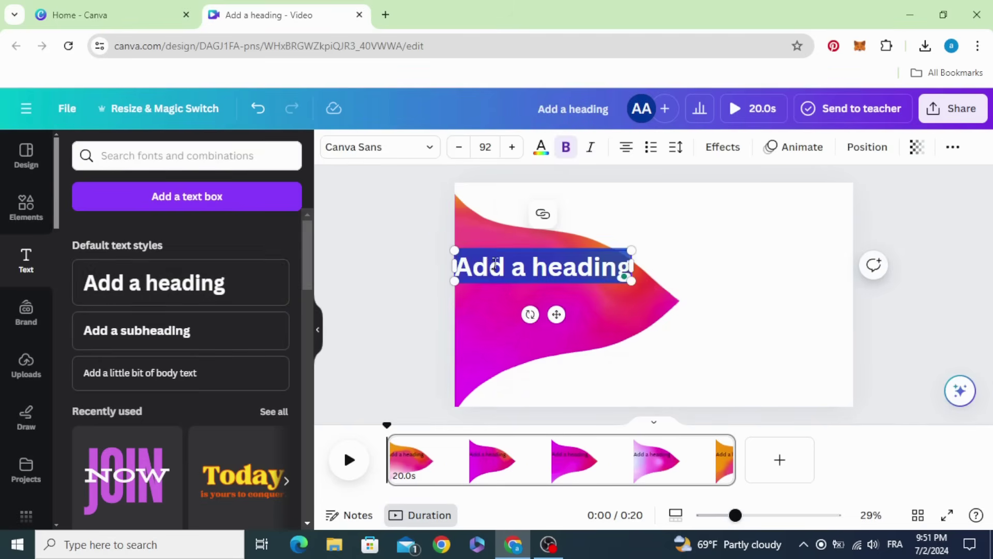
{"action": "left_click", "coordinate": [497, 263]}
{"action": "double_click", "coordinate": [502, 261]}
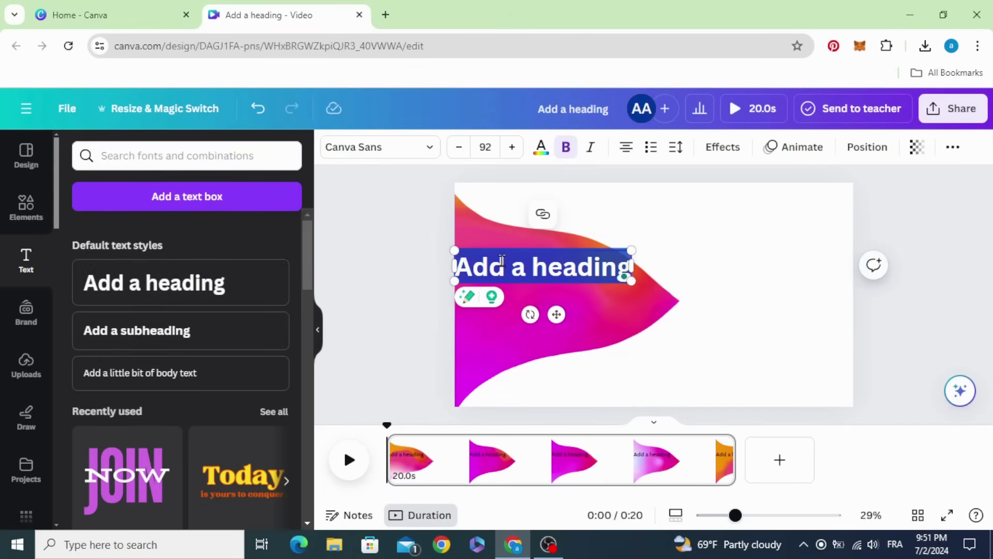
{"action": "type", "text": "OR"}
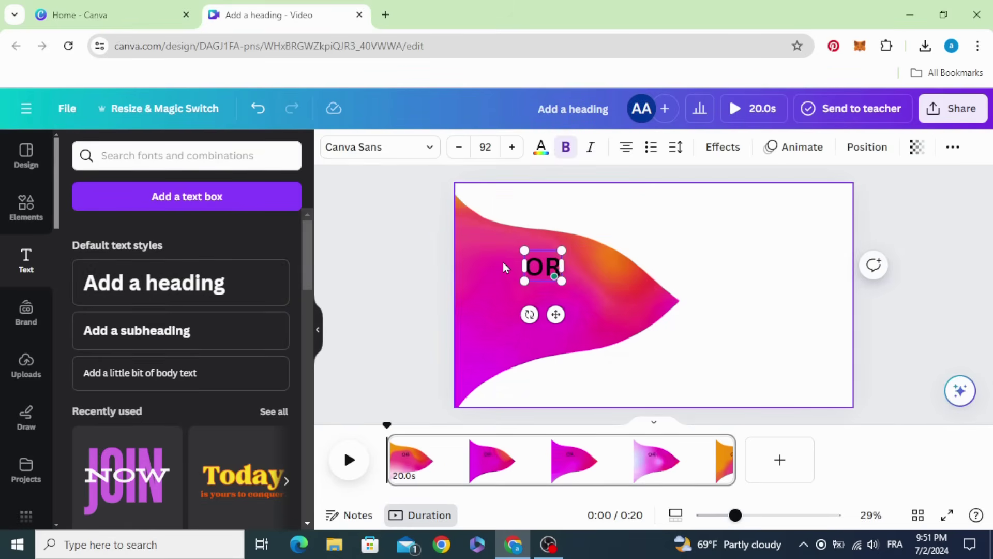
{"action": "type", "text": "ANGE"}
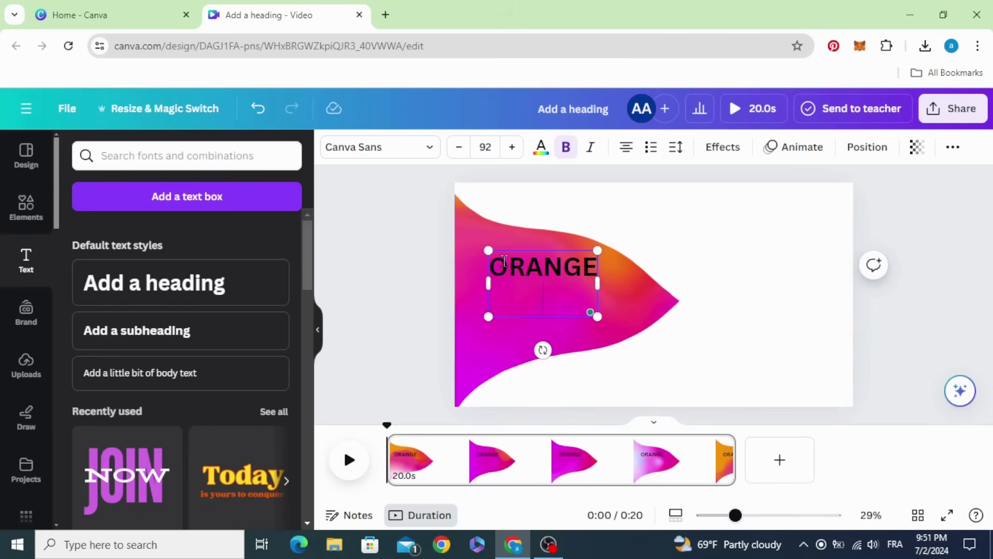
{"action": "type", "text": " JUICE"}
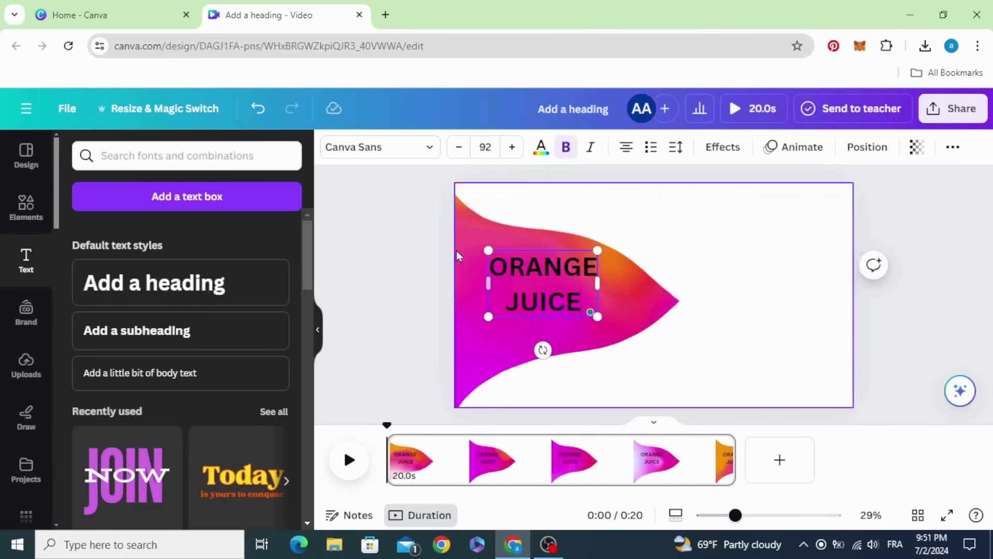
Change the heading font to Glacial Indifference
{"action": "left_click", "coordinate": [387, 144]}
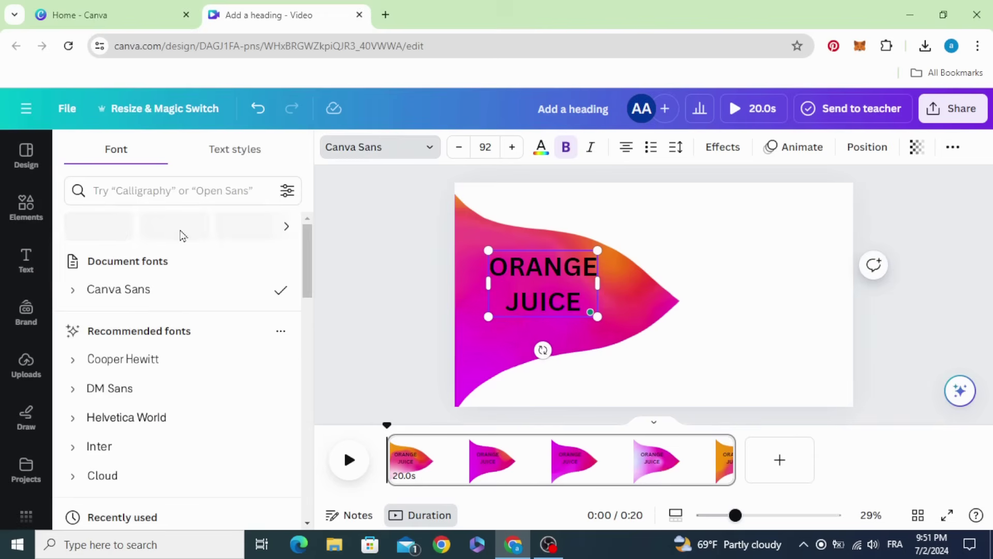
{"action": "left_click", "coordinate": [187, 190]}
{"action": "type", "text": "GL"}
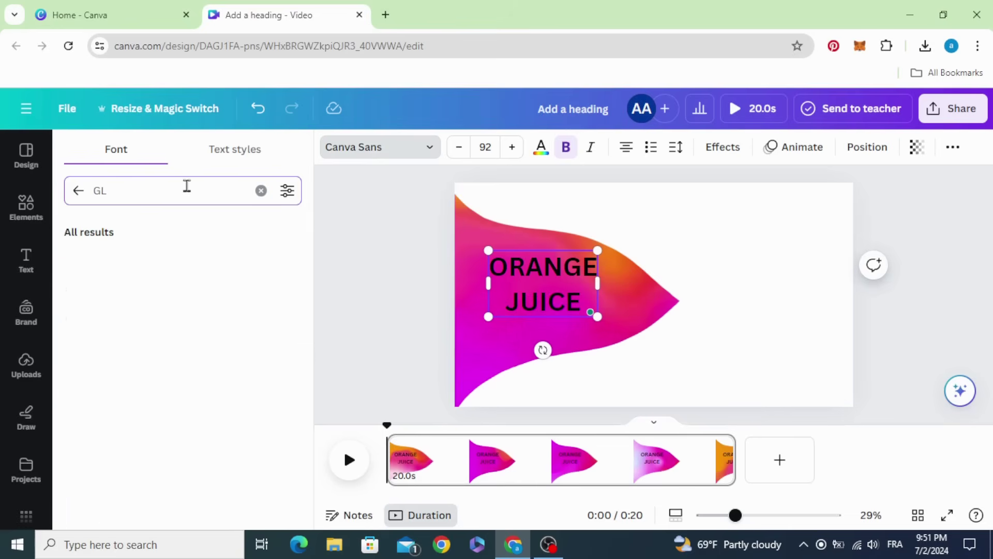
{"action": "scroll", "coordinate": [189, 309], "scroll_direction": "down", "scroll_amount": 2}
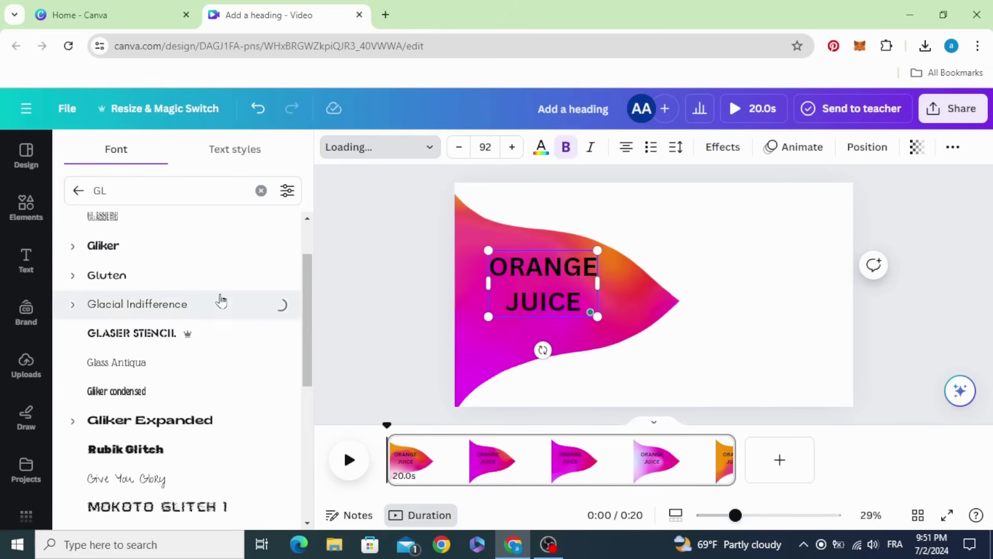
{"action": "left_click", "coordinate": [367, 280]}
{"action": "left_click", "coordinate": [510, 268]}
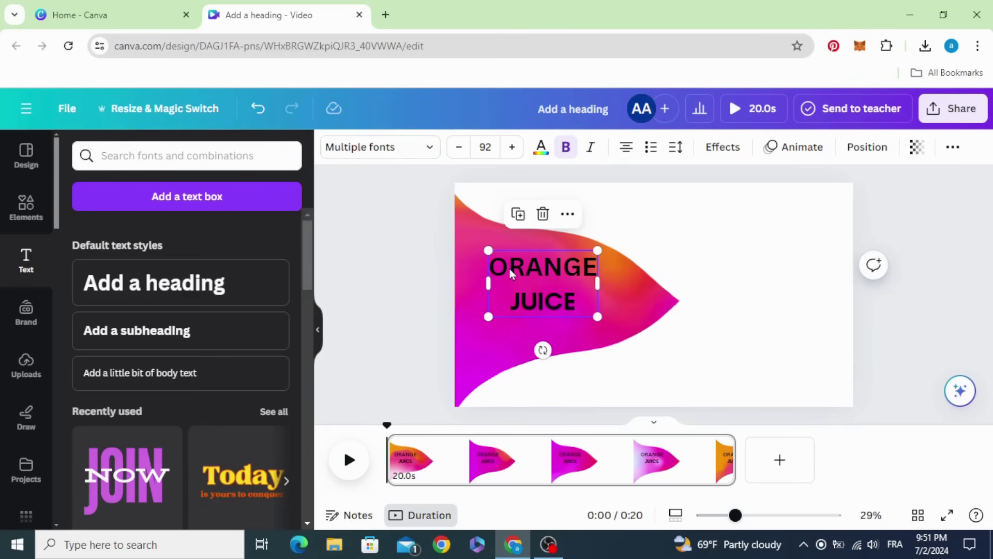
{"action": "left_click", "coordinate": [377, 150]}
{"action": "left_click", "coordinate": [215, 306]}
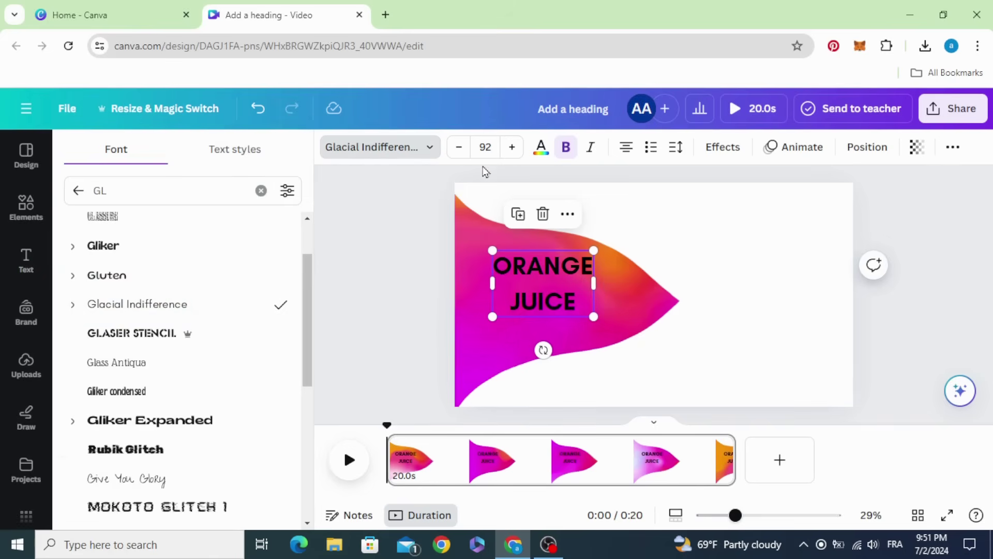
Make the heading white, set JUICE to regular weight, and move the heading up-left
{"action": "left_click", "coordinate": [541, 148]}
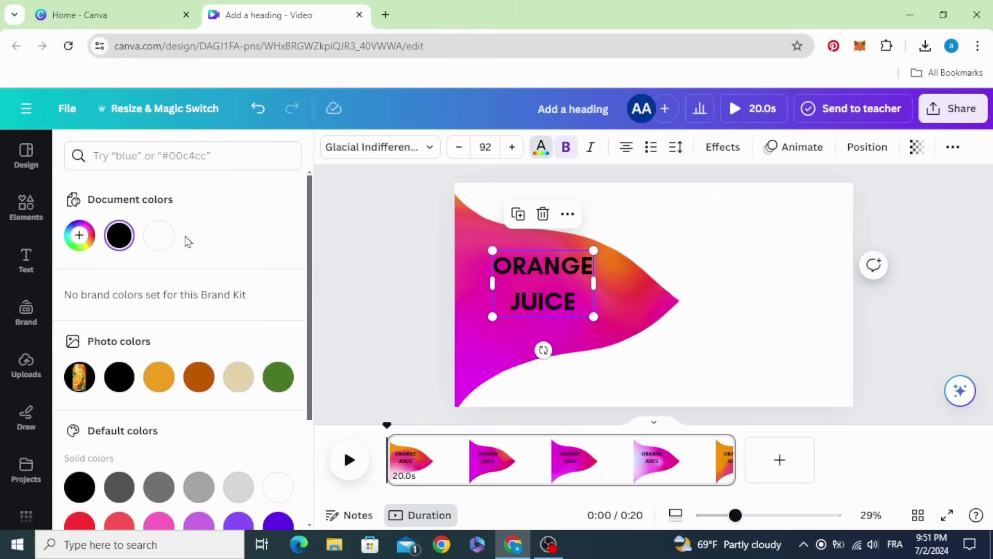
{"action": "left_click", "coordinate": [164, 238]}
{"action": "left_click", "coordinate": [388, 235]}
{"action": "left_click_drag", "start_coordinate": [535, 280], "coordinate": [521, 293]}
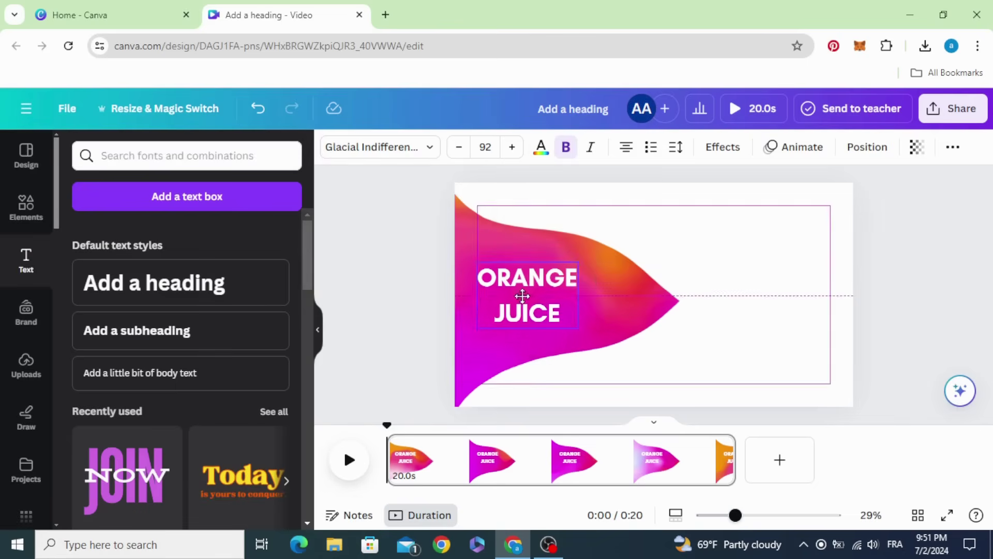
{"action": "double_click", "coordinate": [527, 310]}
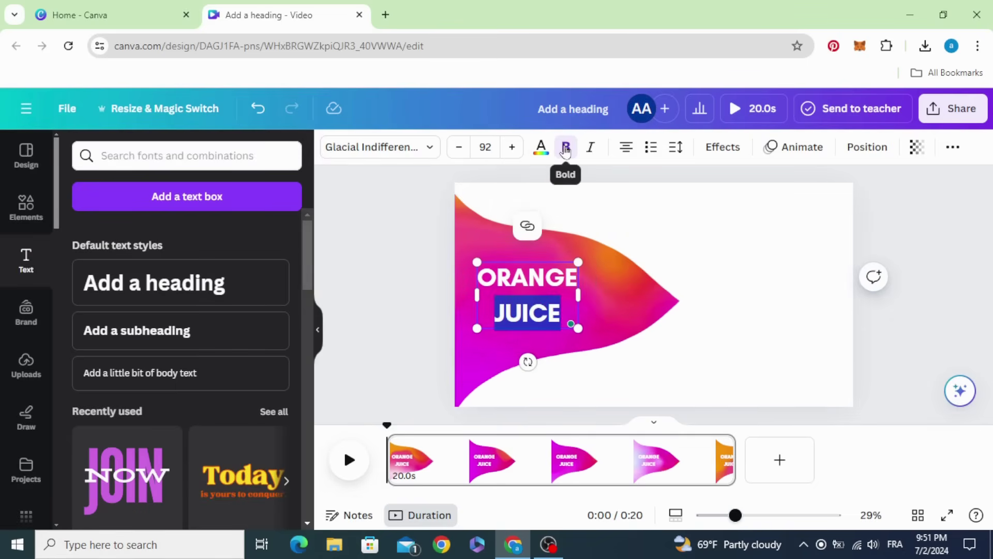
{"action": "left_click", "coordinate": [385, 263]}
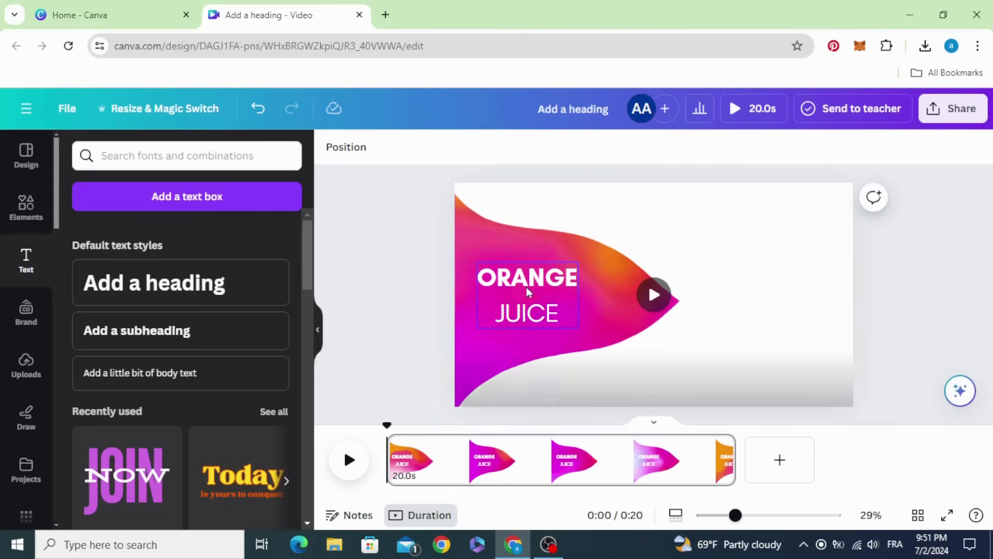
{"action": "left_click_drag", "start_coordinate": [526, 286], "coordinate": [512, 261]}
Tighten the heading's line spacing to 0.95 and enlarge it to size 144
{"action": "left_click", "coordinate": [683, 152]}
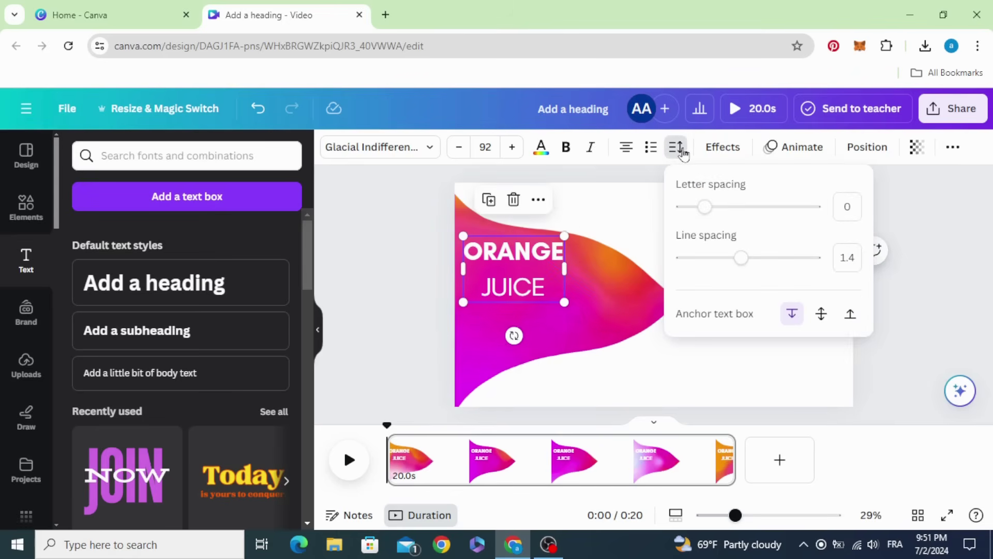
{"action": "left_click_drag", "start_coordinate": [741, 261], "coordinate": [719, 262]}
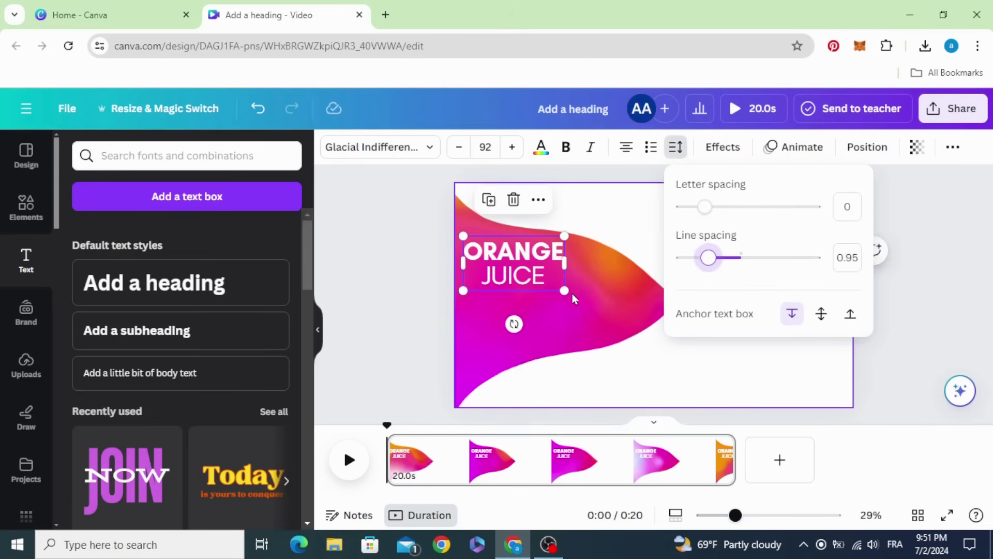
{"action": "left_click_drag", "start_coordinate": [564, 291], "coordinate": [621, 322]}
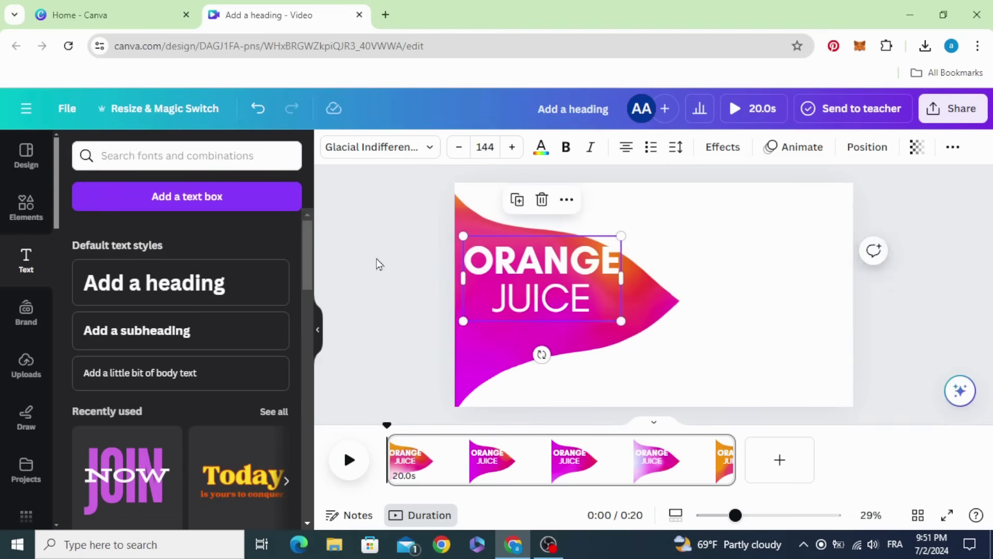
{"action": "left_click_drag", "start_coordinate": [515, 269], "coordinate": [525, 290]}
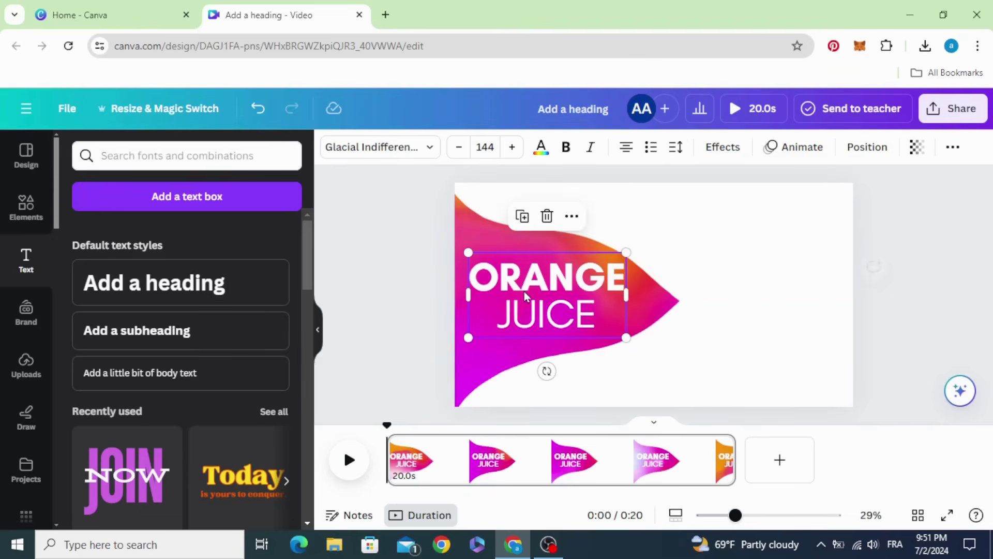
Give the ORANGE JUICE heading a Baseline entrance animation
{"action": "left_click", "coordinate": [789, 149]}
{"action": "scroll", "coordinate": [159, 325], "scroll_direction": "down", "scroll_amount": 4}
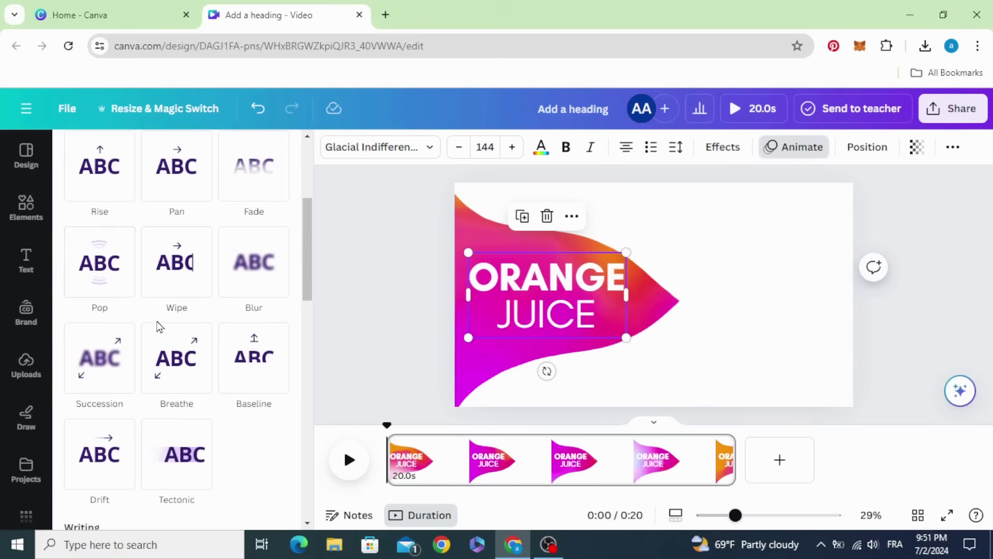
{"action": "left_click", "coordinate": [243, 377]}
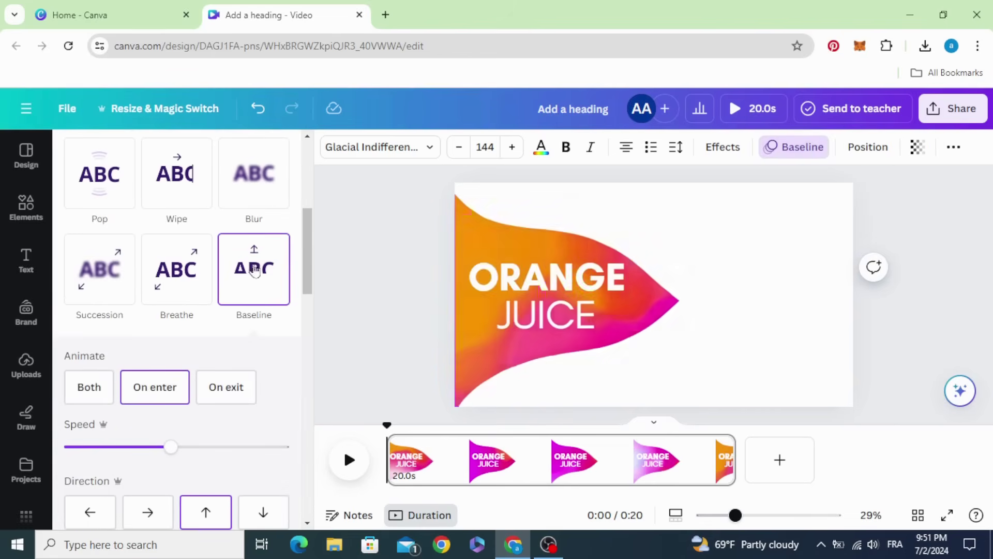
{"action": "left_click", "coordinate": [18, 217]}
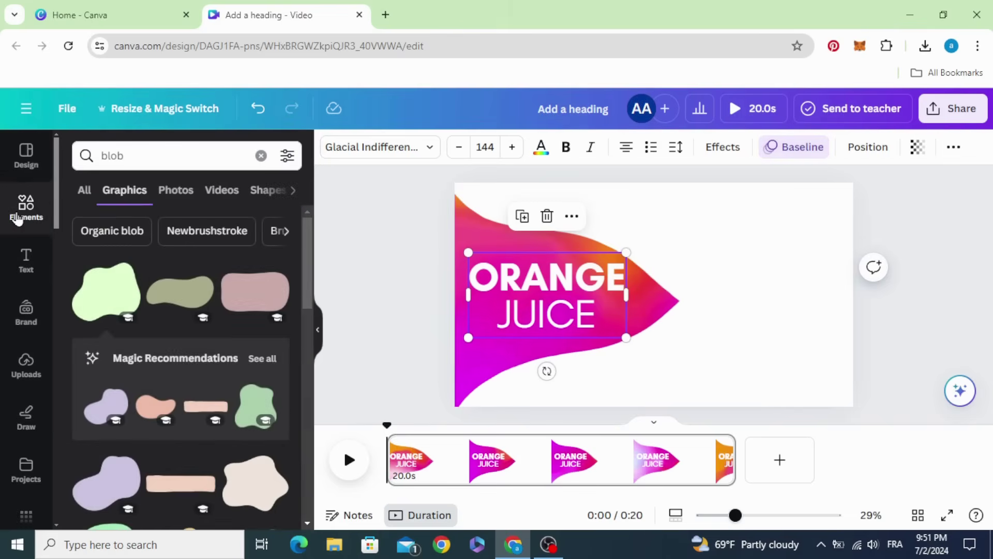
Search Elements for 'ORANGE SLICE' and show only photo results
{"action": "left_click", "coordinate": [261, 155]}
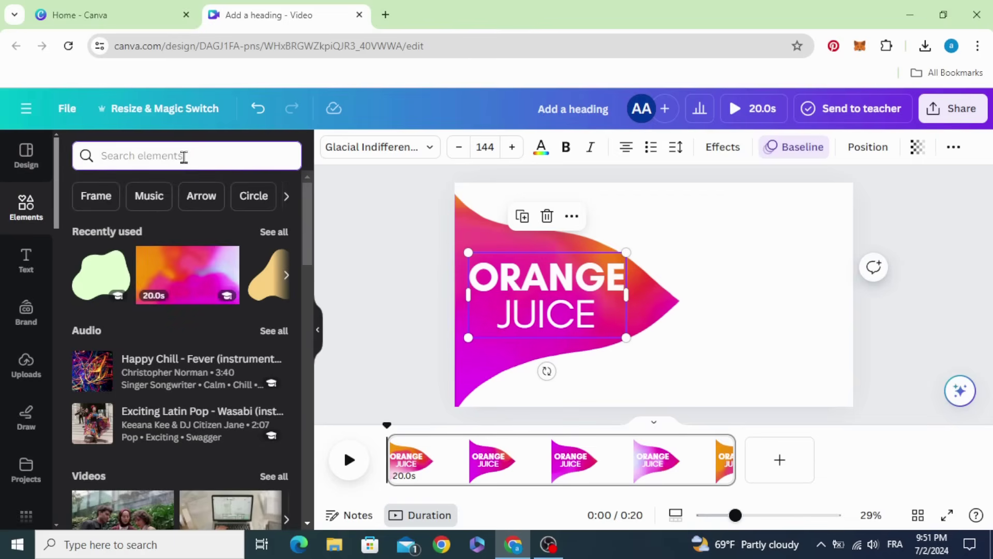
{"action": "type", "text": "oRA"}
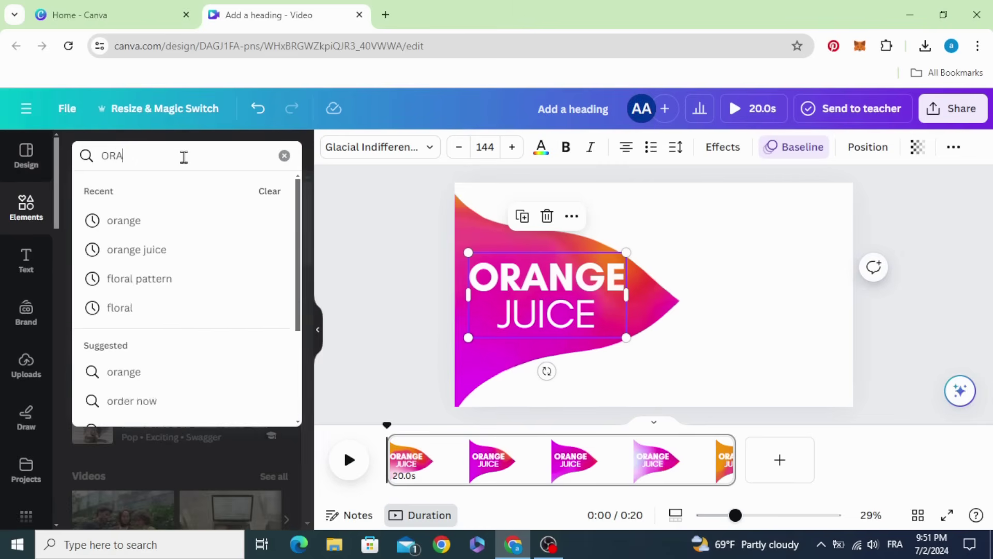
{"action": "type", "text": "NGE SLI"}
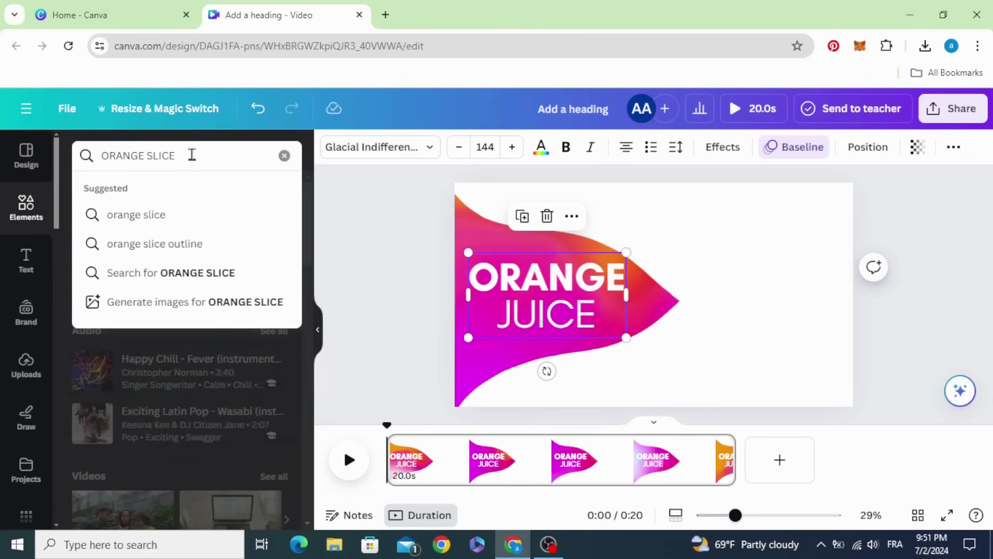
{"action": "type", "text": "CE"}
{"action": "key", "text": "Return"}
{"action": "left_click", "coordinate": [176, 190]}
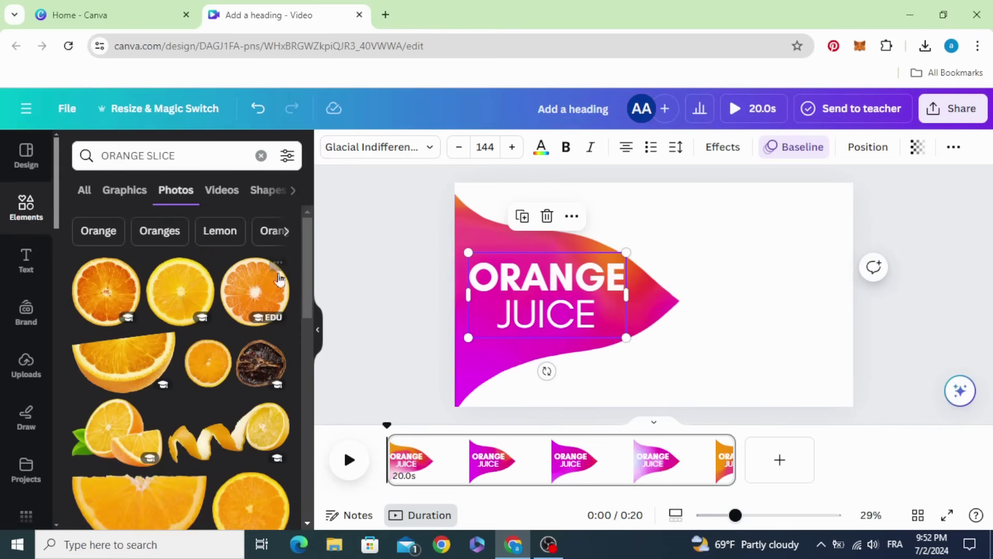
{"action": "scroll", "coordinate": [279, 280], "scroll_direction": "down", "scroll_amount": 2}
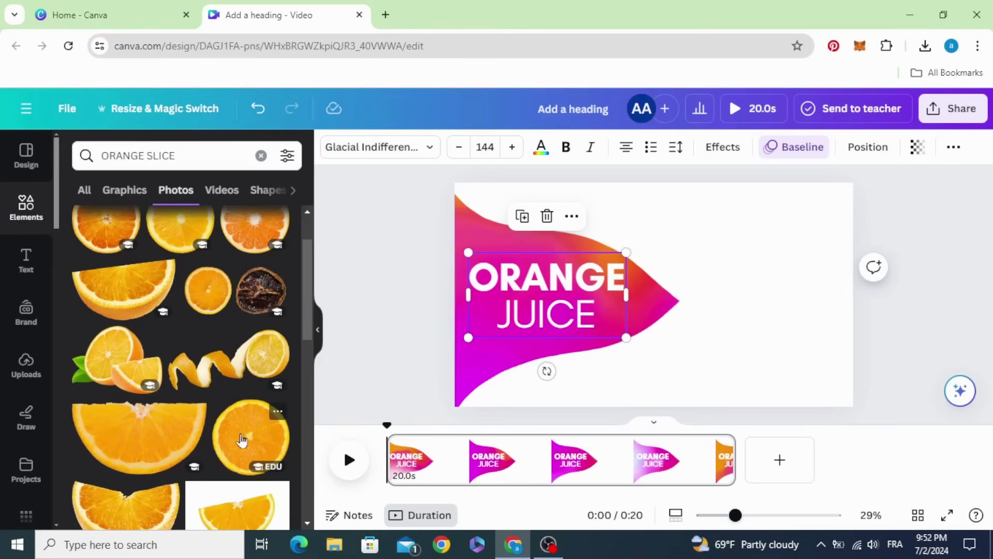
Add an orange slice photo, enlarge it and push it partly past the right edge
{"action": "left_click", "coordinate": [241, 440]}
{"action": "left_click_drag", "start_coordinate": [707, 282], "coordinate": [779, 281]}
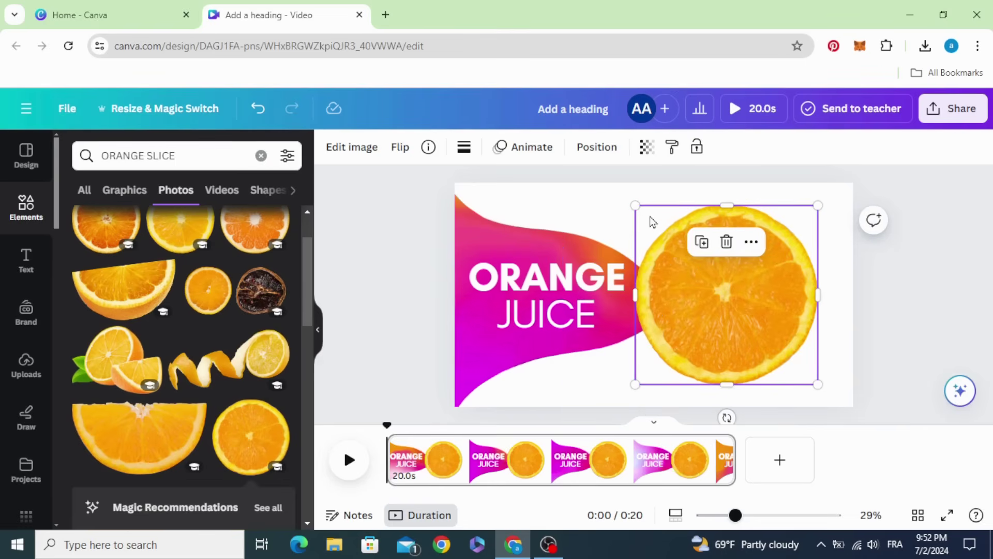
{"action": "left_click_drag", "start_coordinate": [637, 206], "coordinate": [693, 243]}
{"action": "left_click_drag", "start_coordinate": [743, 330], "coordinate": [785, 307]}
{"action": "left_click_drag", "start_coordinate": [715, 230], "coordinate": [614, 186]}
{"action": "left_click_drag", "start_coordinate": [729, 275], "coordinate": [787, 314]}
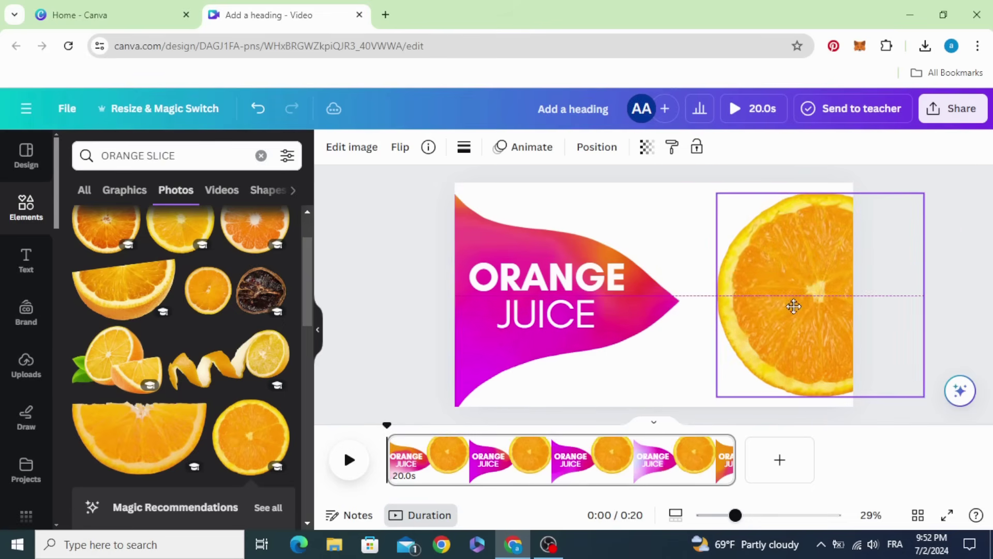
{"action": "left_click_drag", "start_coordinate": [793, 306], "coordinate": [794, 306]}
Give the orange slice a leftward Baseline entrance, trim the page to 3.4 s, and preview it
{"action": "left_click", "coordinate": [527, 150]}
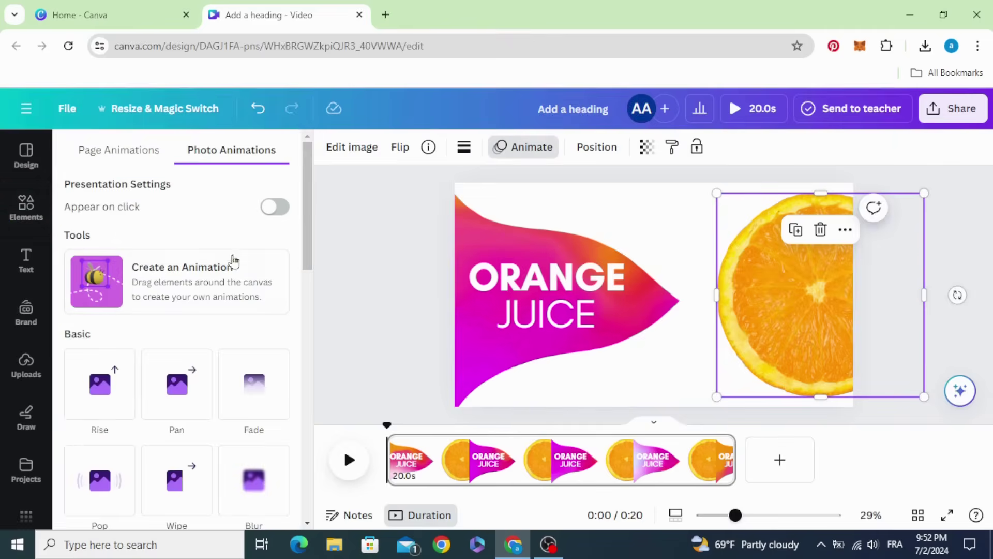
{"action": "scroll", "coordinate": [188, 289], "scroll_direction": "down", "scroll_amount": 4}
{"action": "left_click", "coordinate": [249, 363]}
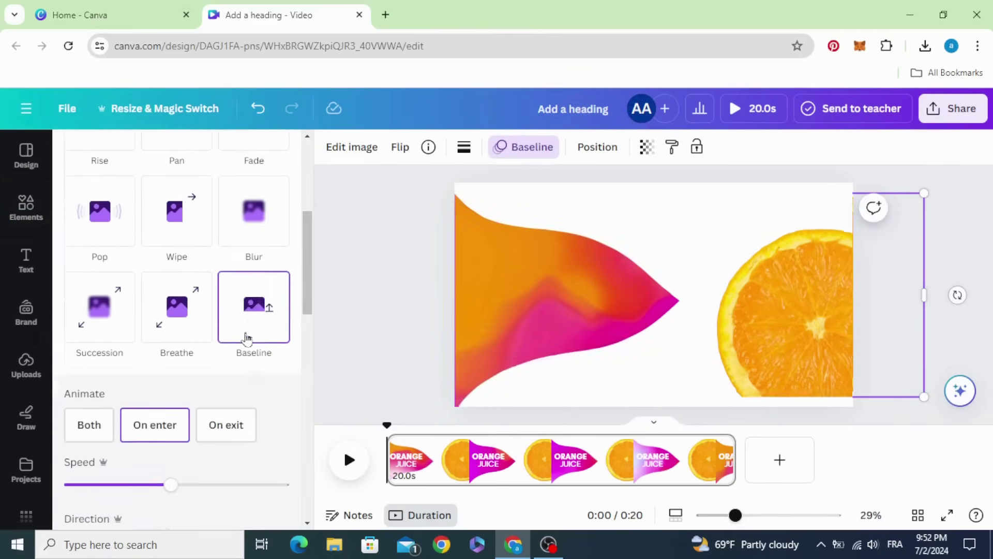
{"action": "left_click", "coordinate": [100, 446]}
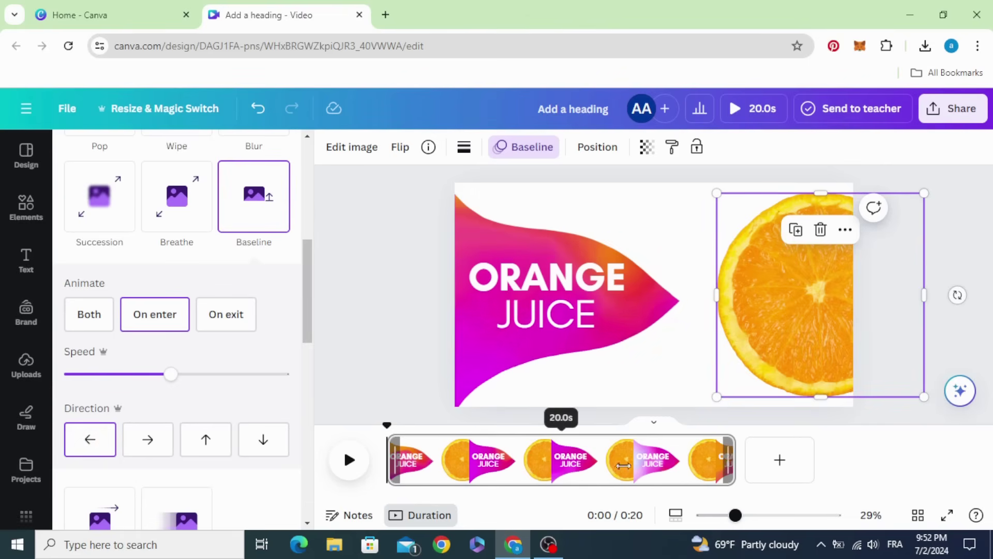
{"action": "left_click_drag", "start_coordinate": [624, 465], "coordinate": [447, 474]}
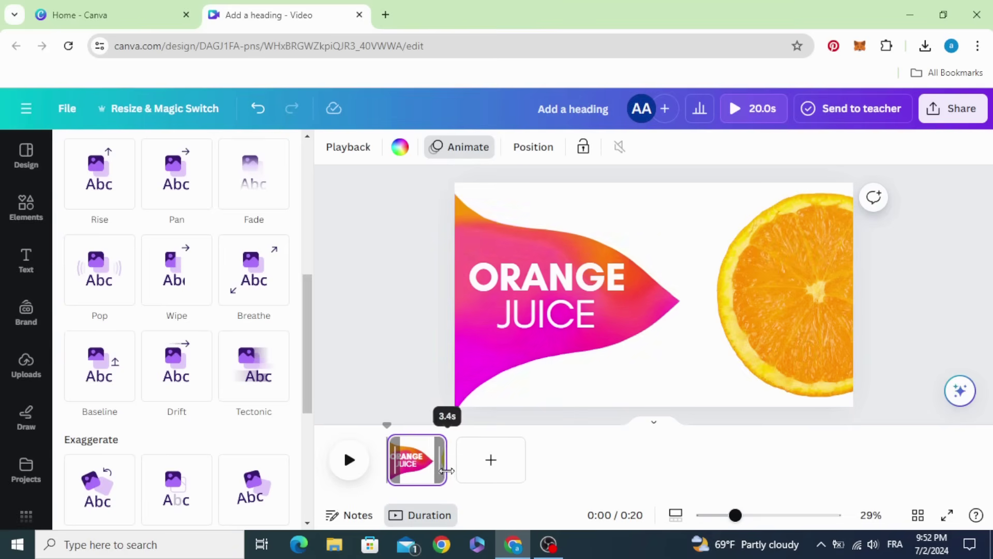
{"action": "left_click", "coordinate": [341, 445]}
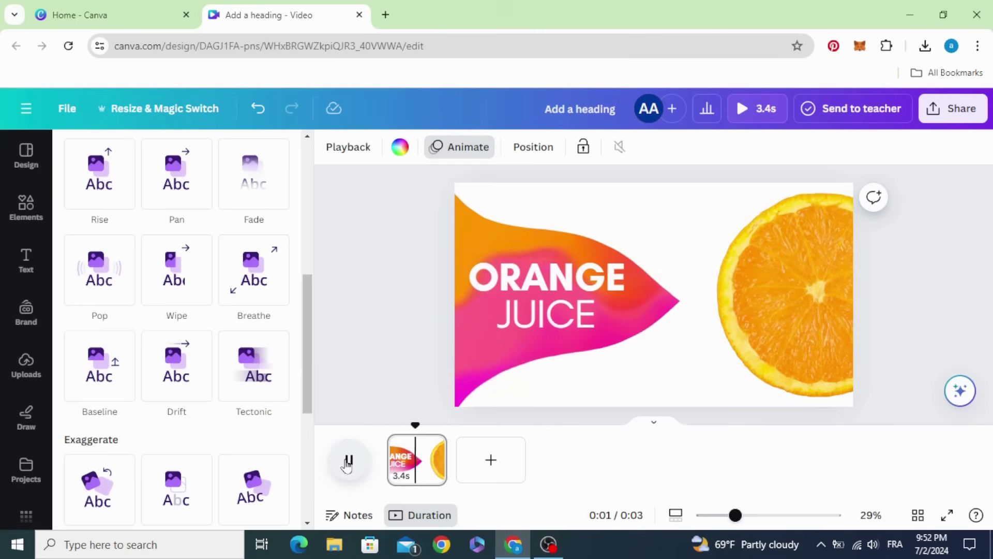
Duplicate the first page, then rotate, shrink and move the copy's orange slice to the bottom-right
{"action": "left_click", "coordinate": [431, 446]}
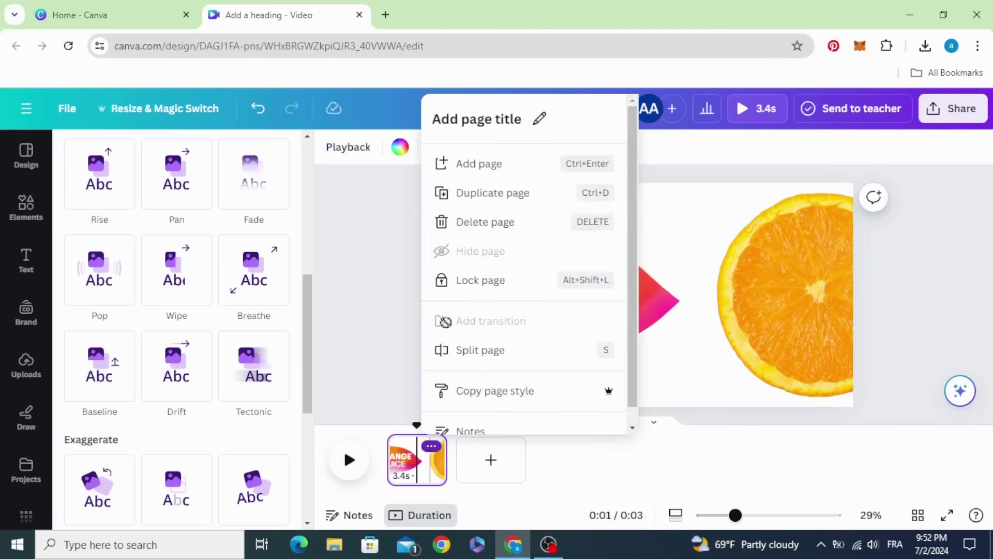
{"action": "left_click", "coordinate": [489, 193]}
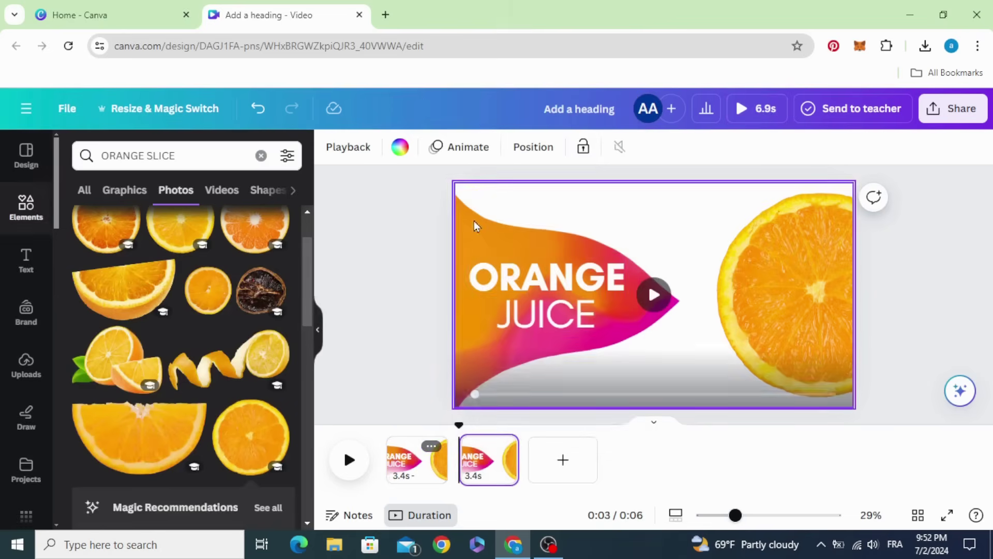
{"action": "left_click", "coordinate": [702, 364]}
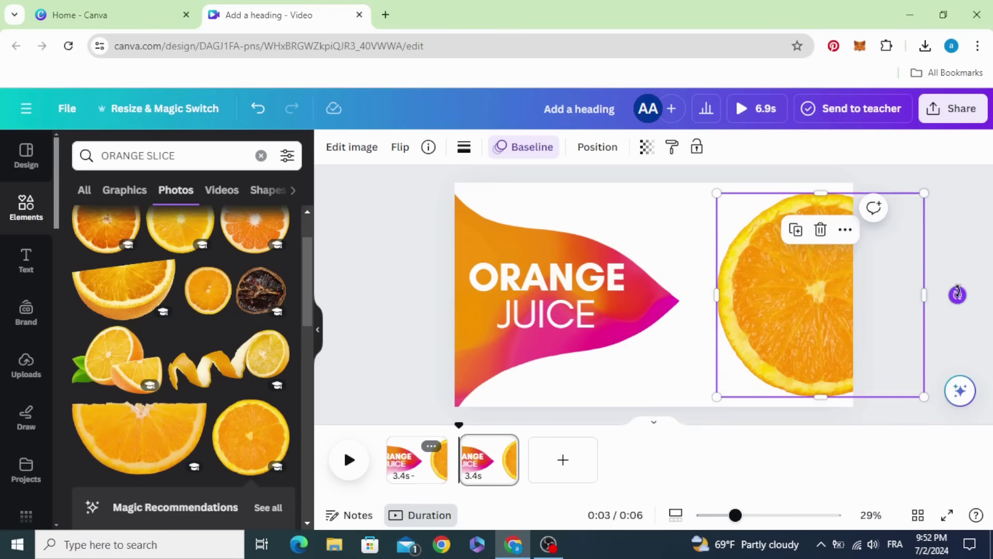
{"action": "left_click_drag", "start_coordinate": [958, 294], "coordinate": [838, 385]}
{"action": "left_click_drag", "start_coordinate": [705, 207], "coordinate": [768, 257]}
{"action": "left_click_drag", "start_coordinate": [806, 322], "coordinate": [735, 388]}
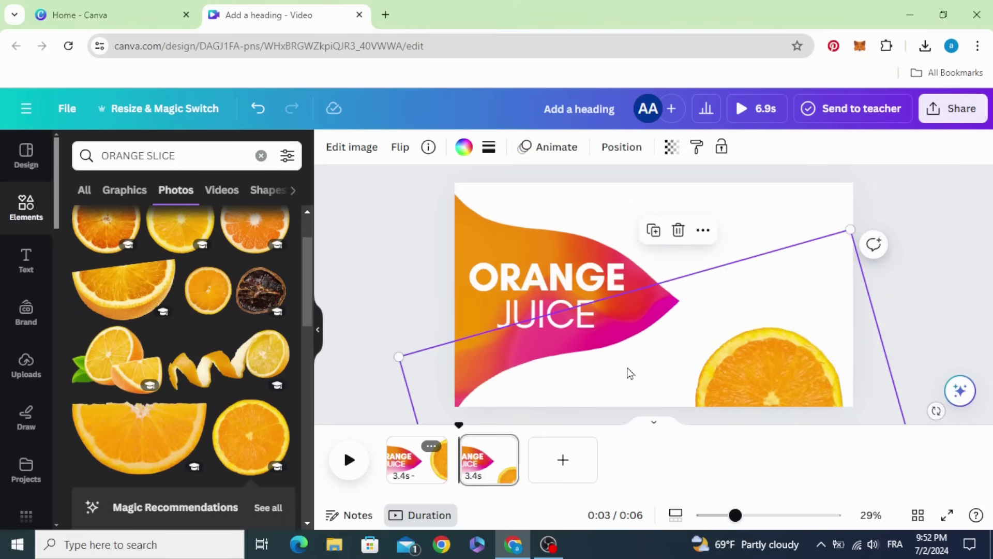
Rotate and reposition the gradient shape into a horizontal wave across the page middle
{"action": "left_click_drag", "start_coordinate": [935, 409], "coordinate": [973, 512]}
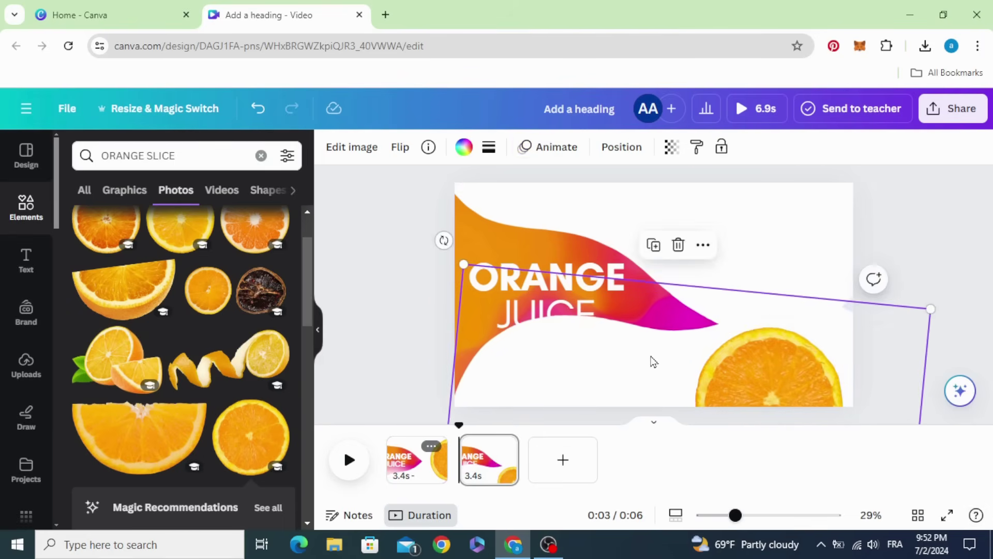
{"action": "left_click_drag", "start_coordinate": [651, 361], "coordinate": [627, 383]}
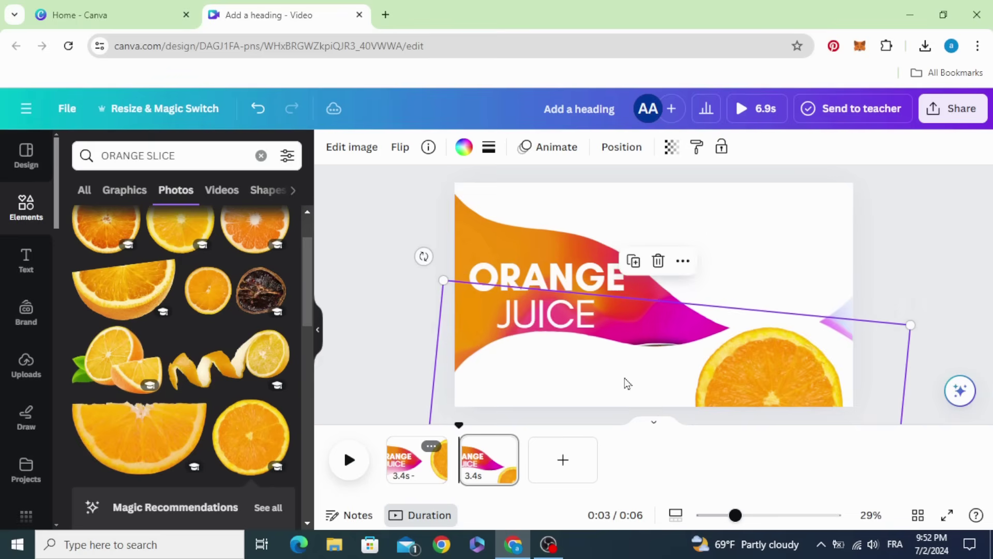
{"action": "key", "text": "ctrl+z"}
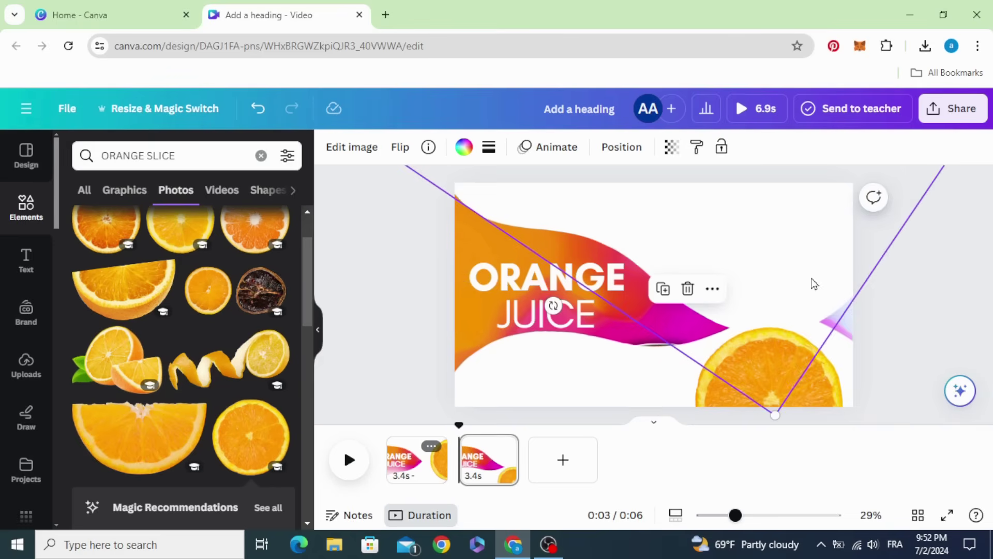
{"action": "left_click_drag", "start_coordinate": [736, 516], "coordinate": [726, 515]}
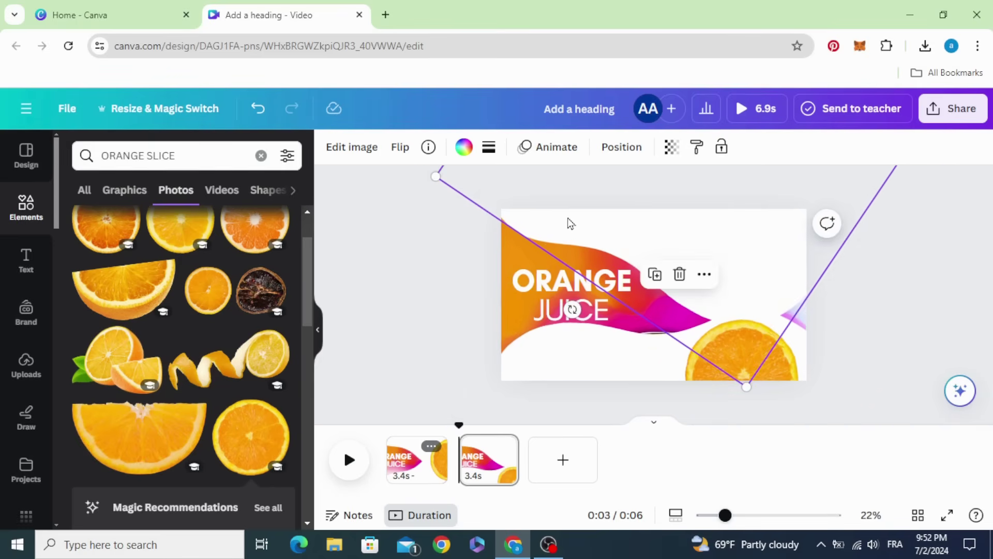
{"action": "left_click_drag", "start_coordinate": [617, 229], "coordinate": [664, 261]}
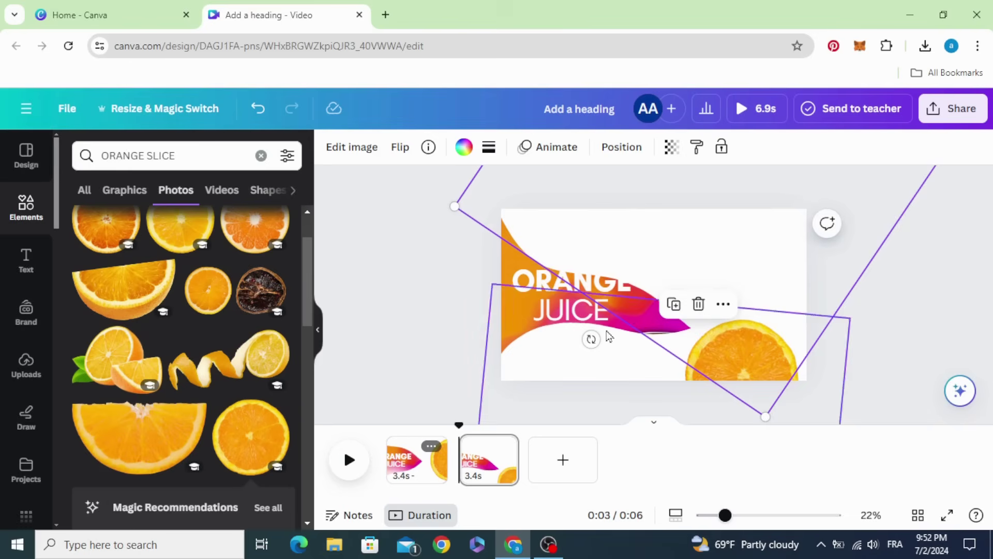
{"action": "left_click_drag", "start_coordinate": [591, 339], "coordinate": [681, 331]}
{"action": "left_click_drag", "start_coordinate": [654, 270], "coordinate": [633, 242]}
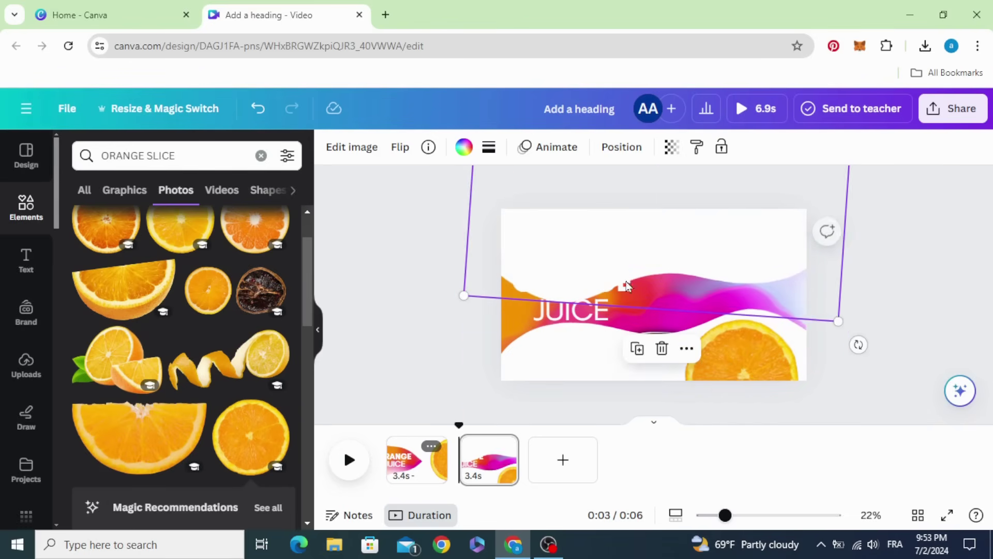
Reveal the juice can via the layers list, enlarge it and stand it on the wave
{"action": "right_click", "coordinate": [658, 336]}
{"action": "mouse_move", "coordinate": [683, 318]}
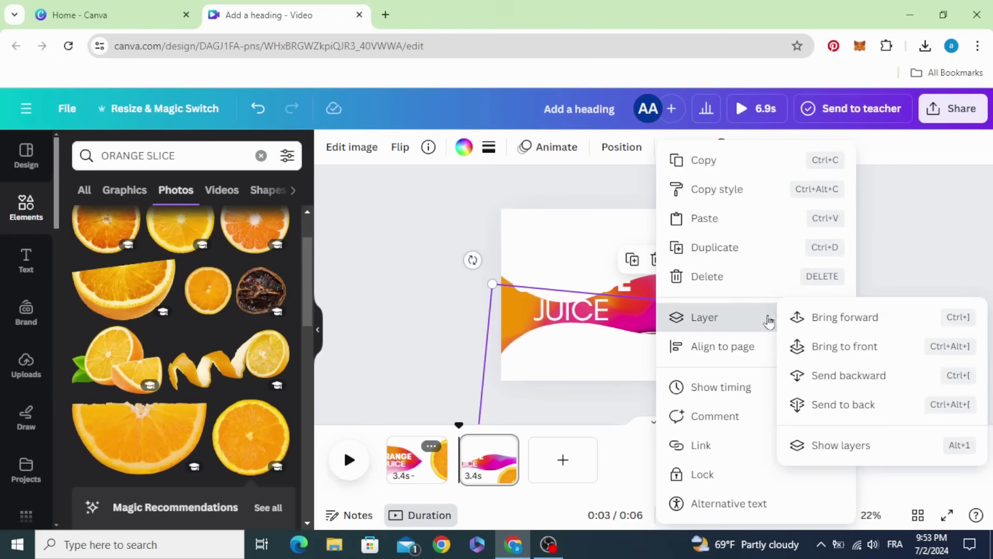
{"action": "left_click", "coordinate": [830, 446]}
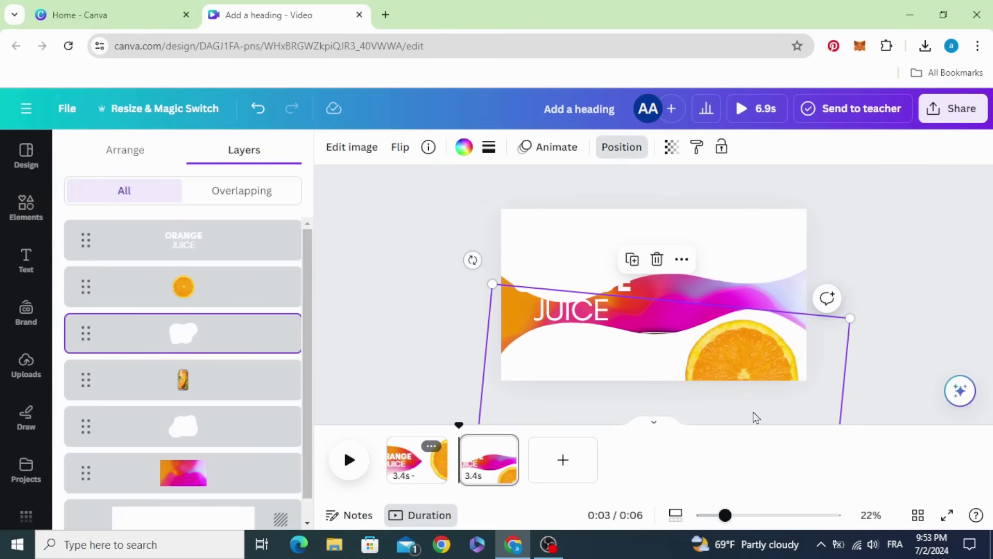
{"action": "left_click", "coordinate": [189, 387]}
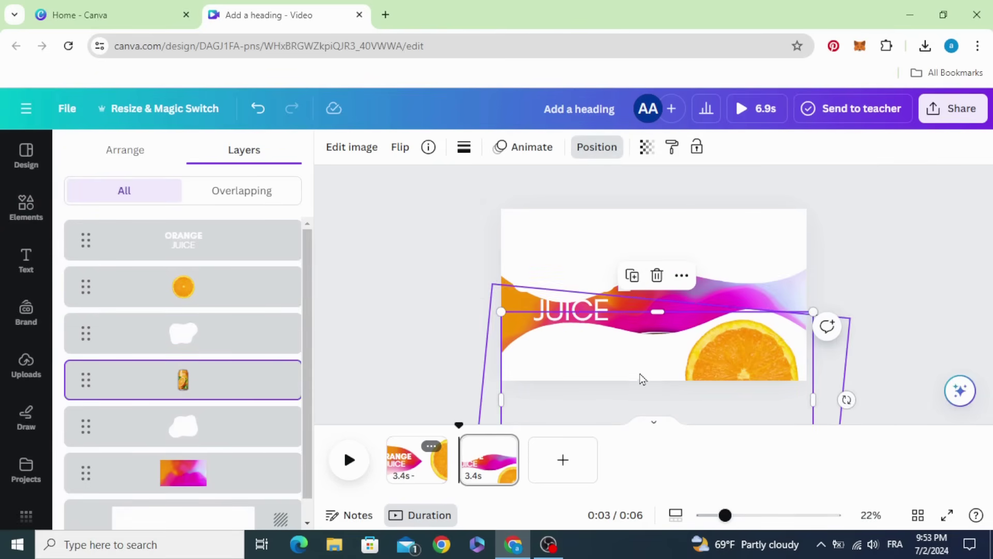
{"action": "left_click_drag", "start_coordinate": [642, 379], "coordinate": [641, 284]}
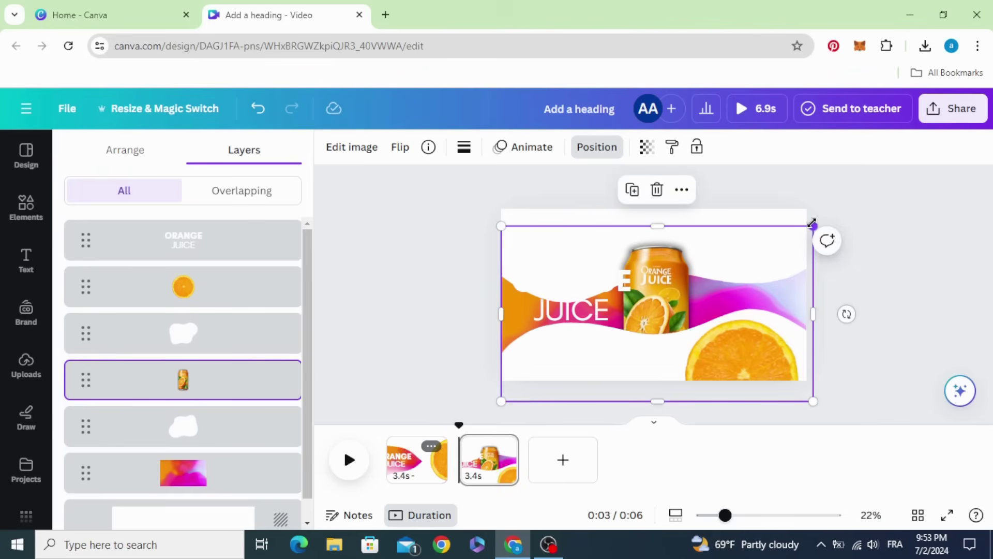
{"action": "left_click_drag", "start_coordinate": [812, 223], "coordinate": [912, 171]}
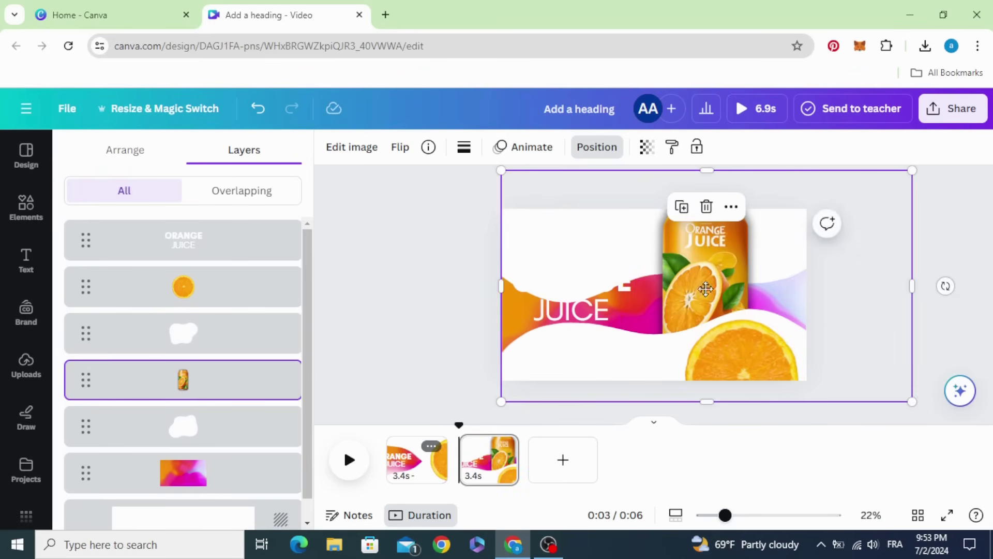
{"action": "left_click_drag", "start_coordinate": [706, 288], "coordinate": [671, 306]}
Colour the ORANGE JUICE heading a custom vivid pink
{"action": "left_click", "coordinate": [585, 299]}
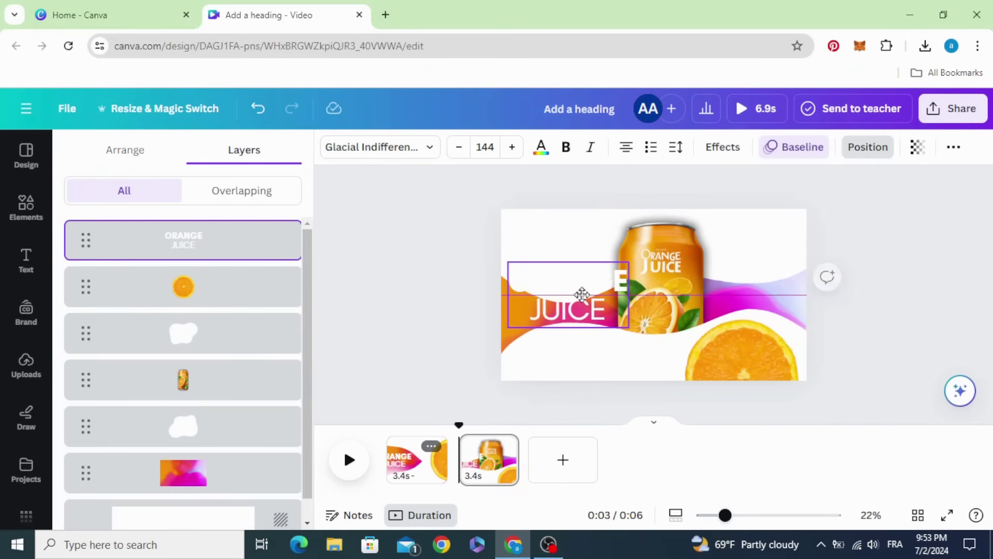
{"action": "left_click", "coordinate": [541, 153]}
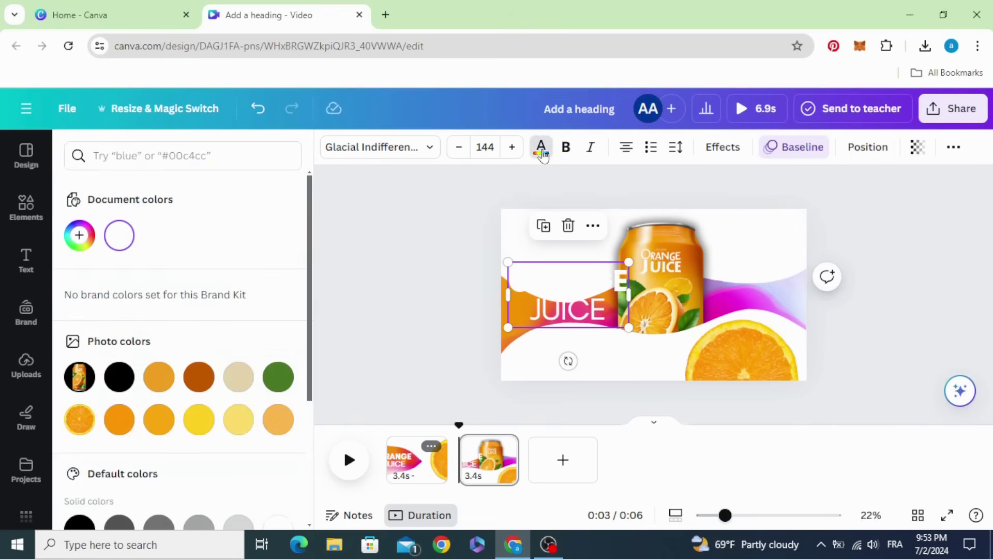
{"action": "scroll", "coordinate": [221, 261], "scroll_direction": "down", "scroll_amount": 3}
{"action": "scroll", "coordinate": [77, 445], "scroll_direction": "up", "scroll_amount": 3}
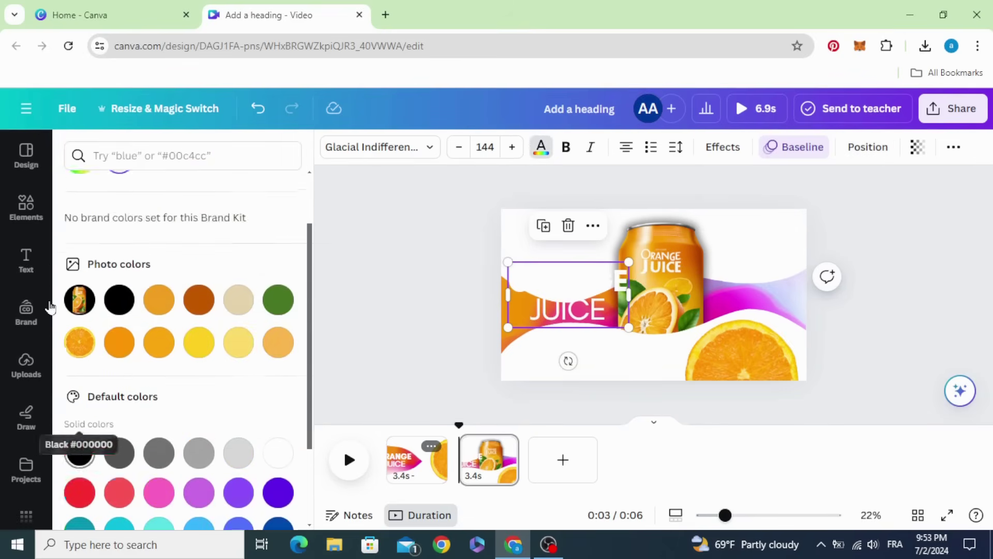
{"action": "left_click", "coordinate": [78, 242]}
{"action": "left_click", "coordinate": [263, 359]}
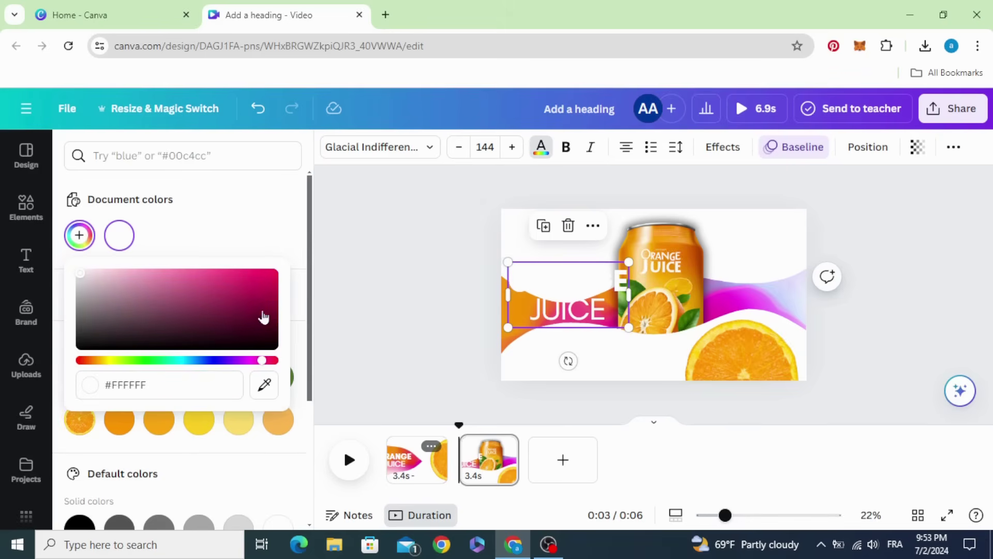
{"action": "left_click_drag", "start_coordinate": [262, 315], "coordinate": [276, 273]}
{"action": "left_click", "coordinate": [395, 275]}
Shrink the heading to about size 97 and move it to the top-left corner
{"action": "left_click", "coordinate": [578, 280]}
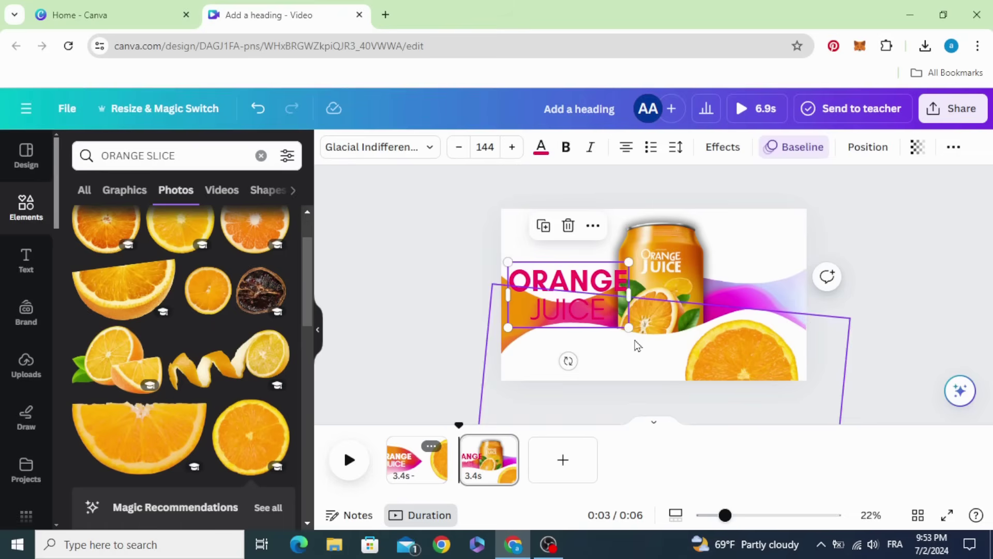
{"action": "left_click_drag", "start_coordinate": [629, 327], "coordinate": [593, 305]}
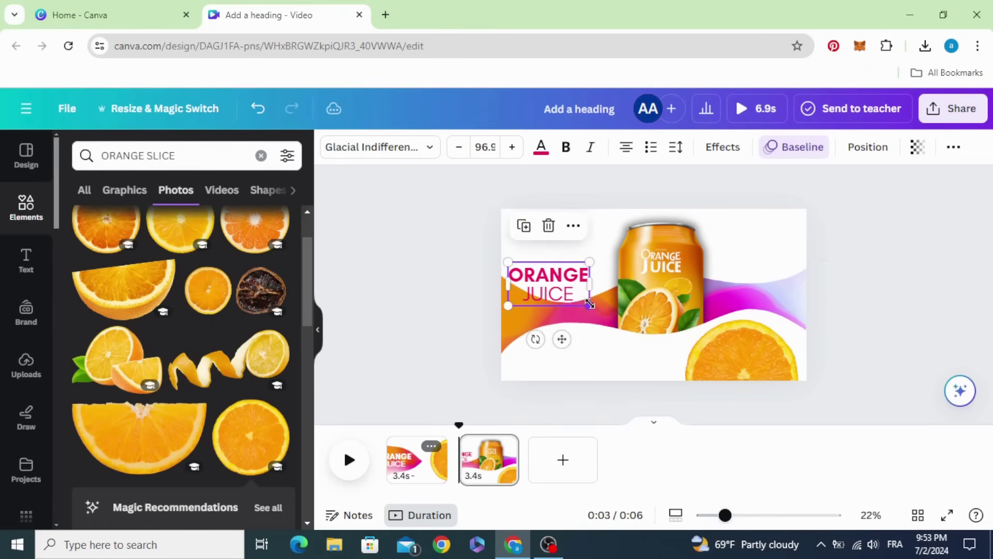
{"action": "left_click", "coordinate": [411, 291]}
{"action": "left_click_drag", "start_coordinate": [532, 284], "coordinate": [541, 254]}
{"action": "left_click", "coordinate": [414, 324]}
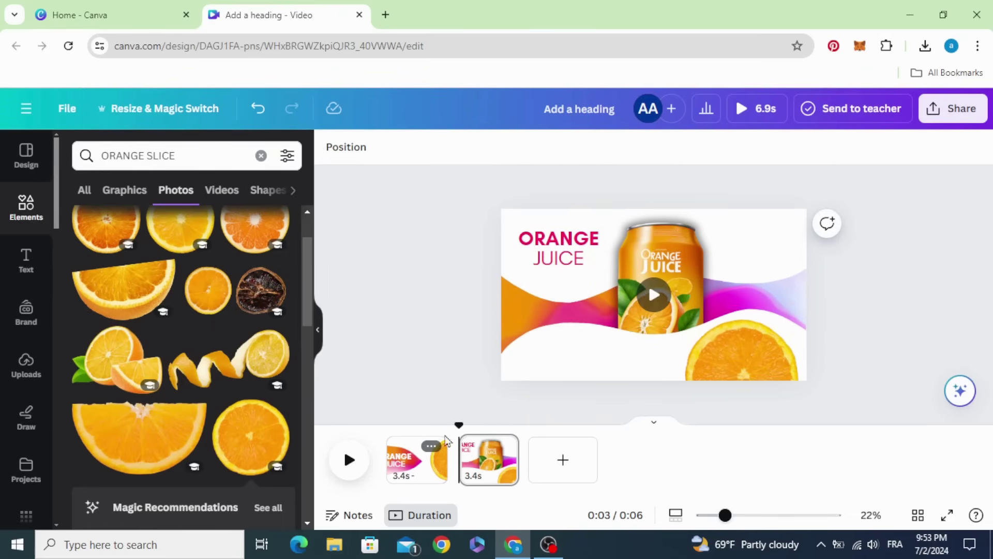
Add a Match & Move transition between pages 1 and 2 and play the preview
{"action": "left_click", "coordinate": [459, 473]}
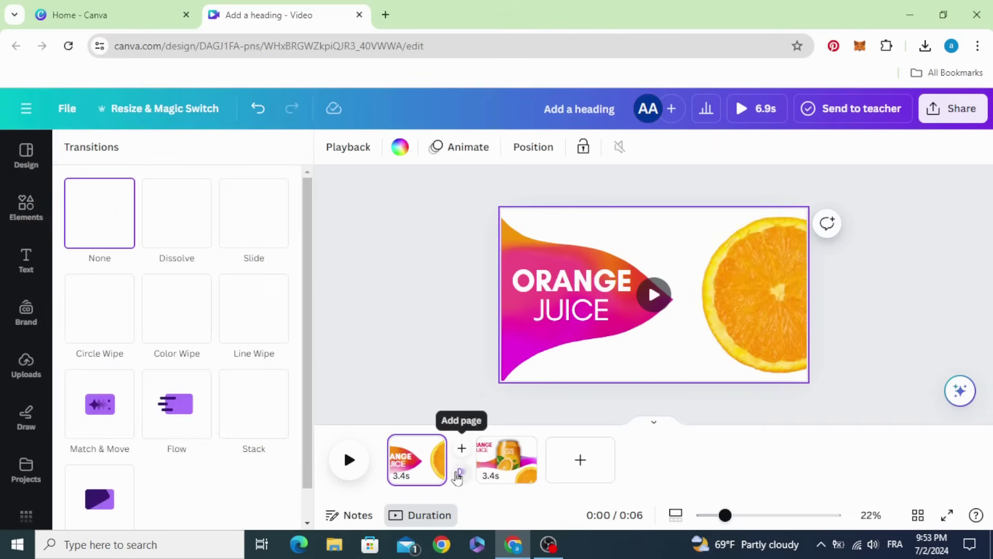
{"action": "left_click", "coordinate": [100, 405]}
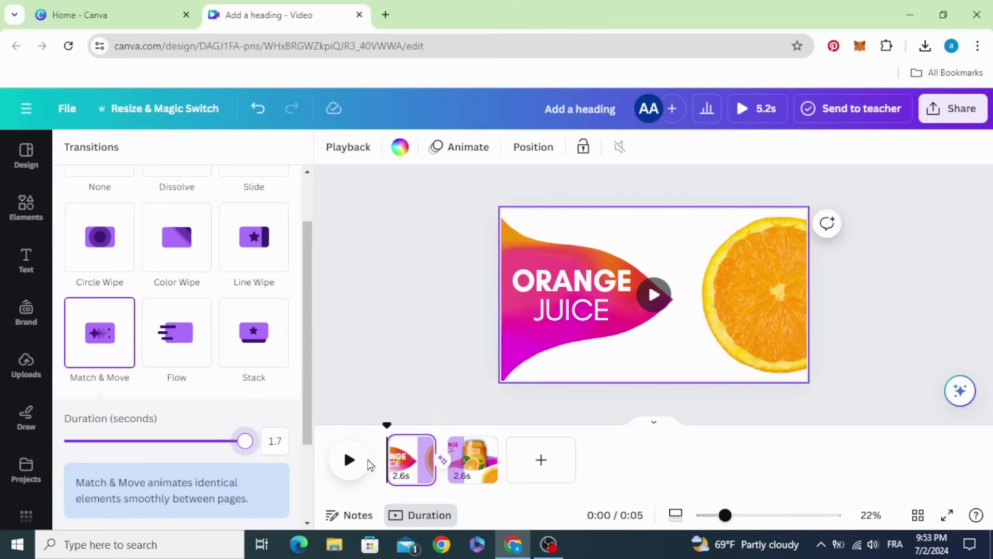
{"action": "left_click", "coordinate": [350, 460]}
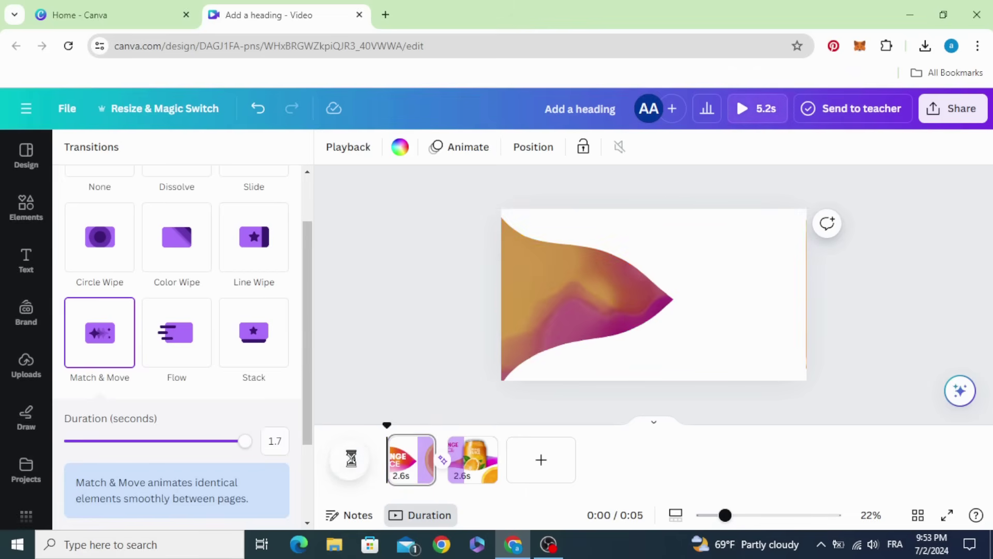